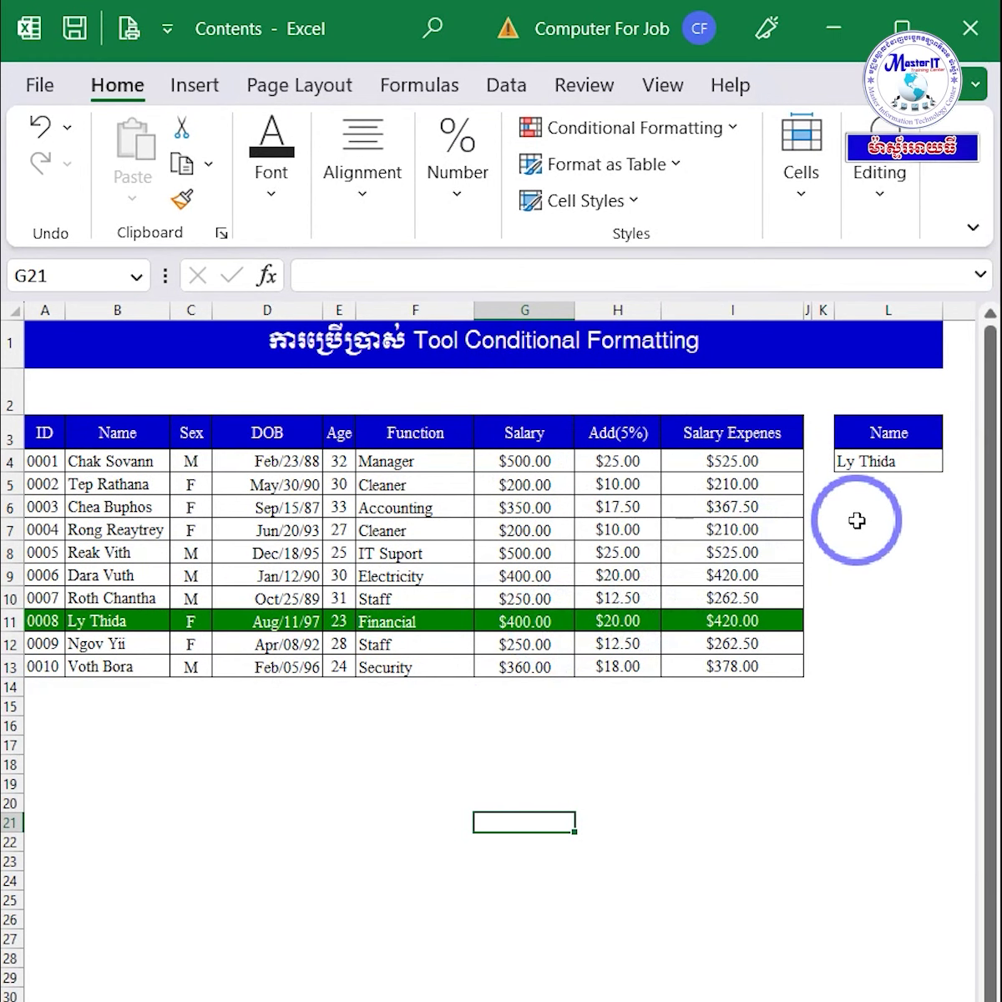
click(678, 550)
drag(39, 429, 735, 663)
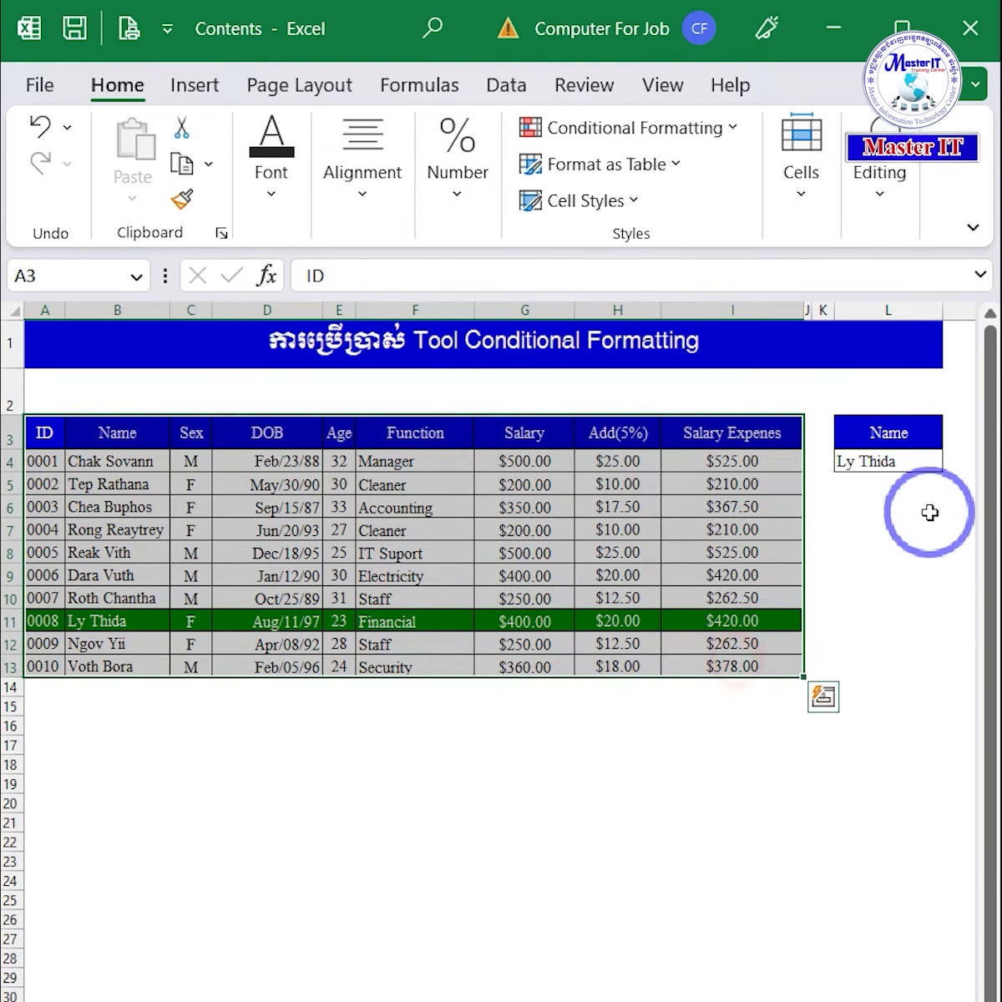
drag(874, 436, 895, 466)
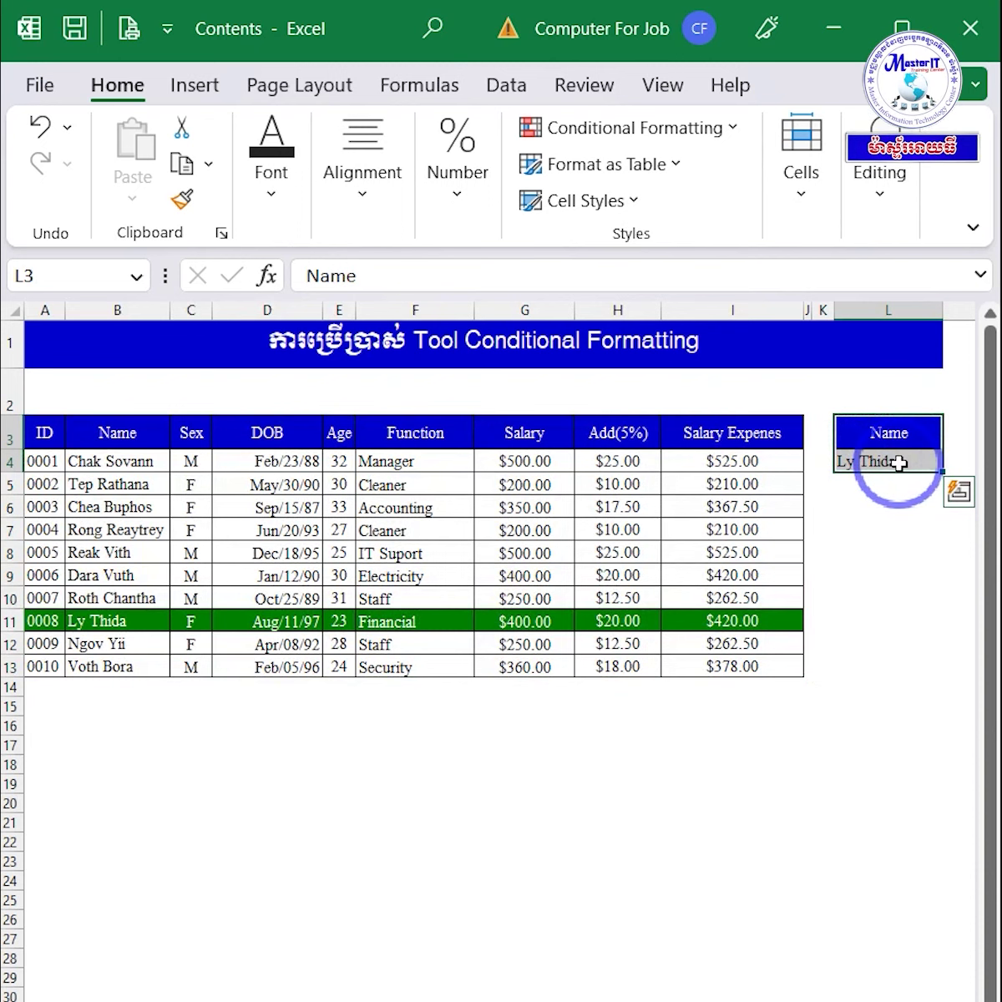
click(48, 508)
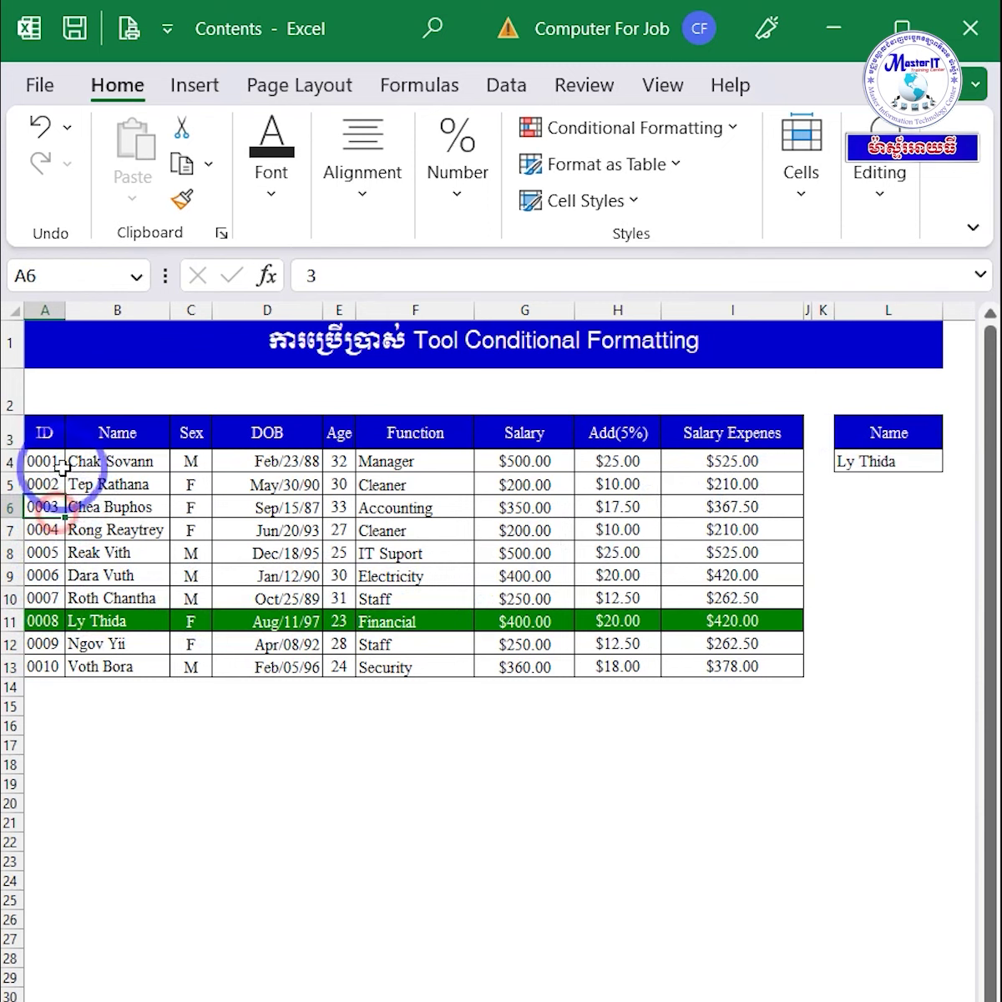
Choose the name of the employee in row 9 from the list in cell L4 and check that employee's row
click(891, 462)
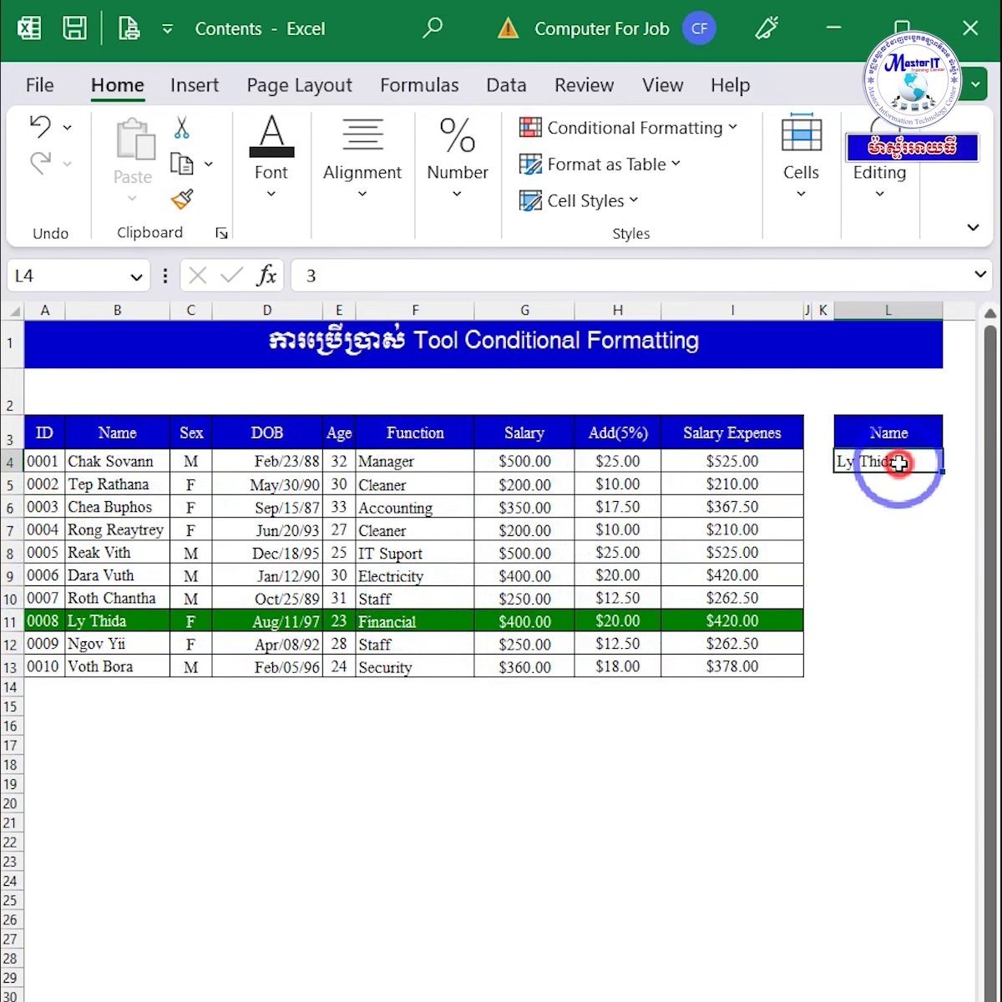
click(954, 462)
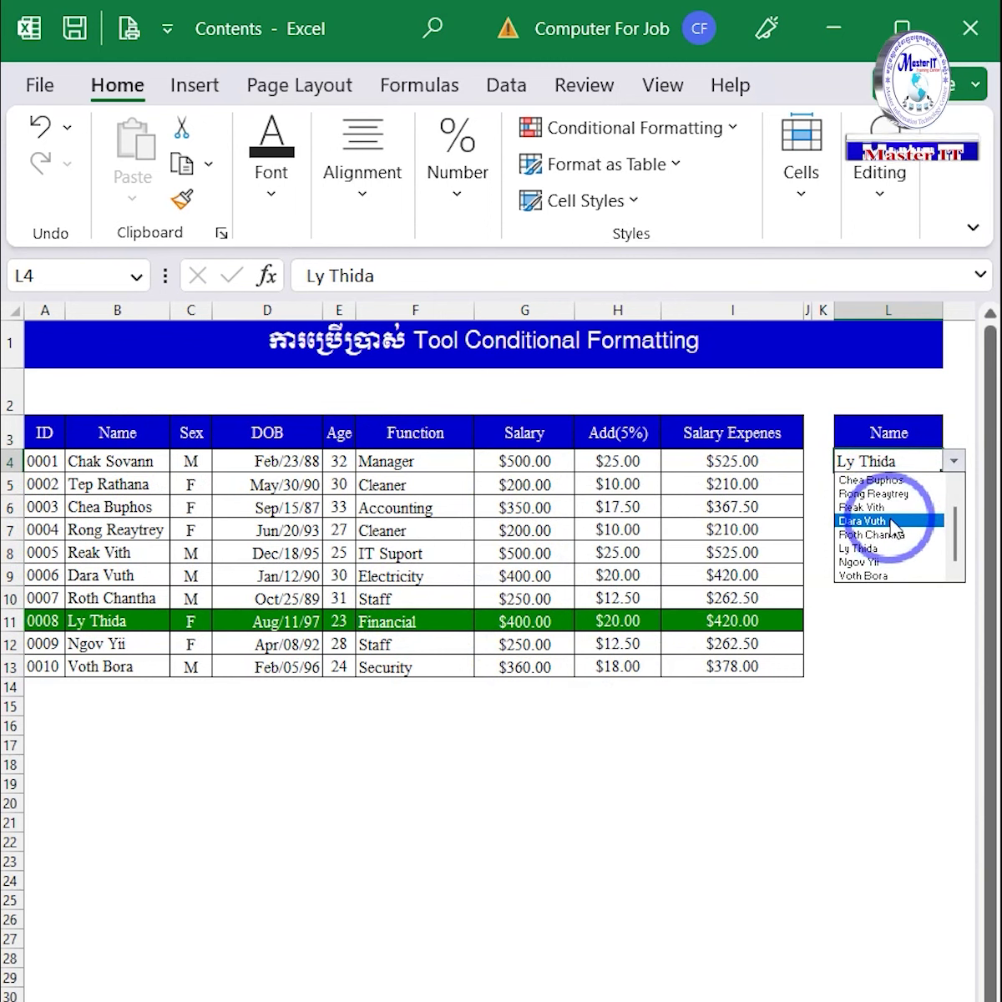
click(862, 520)
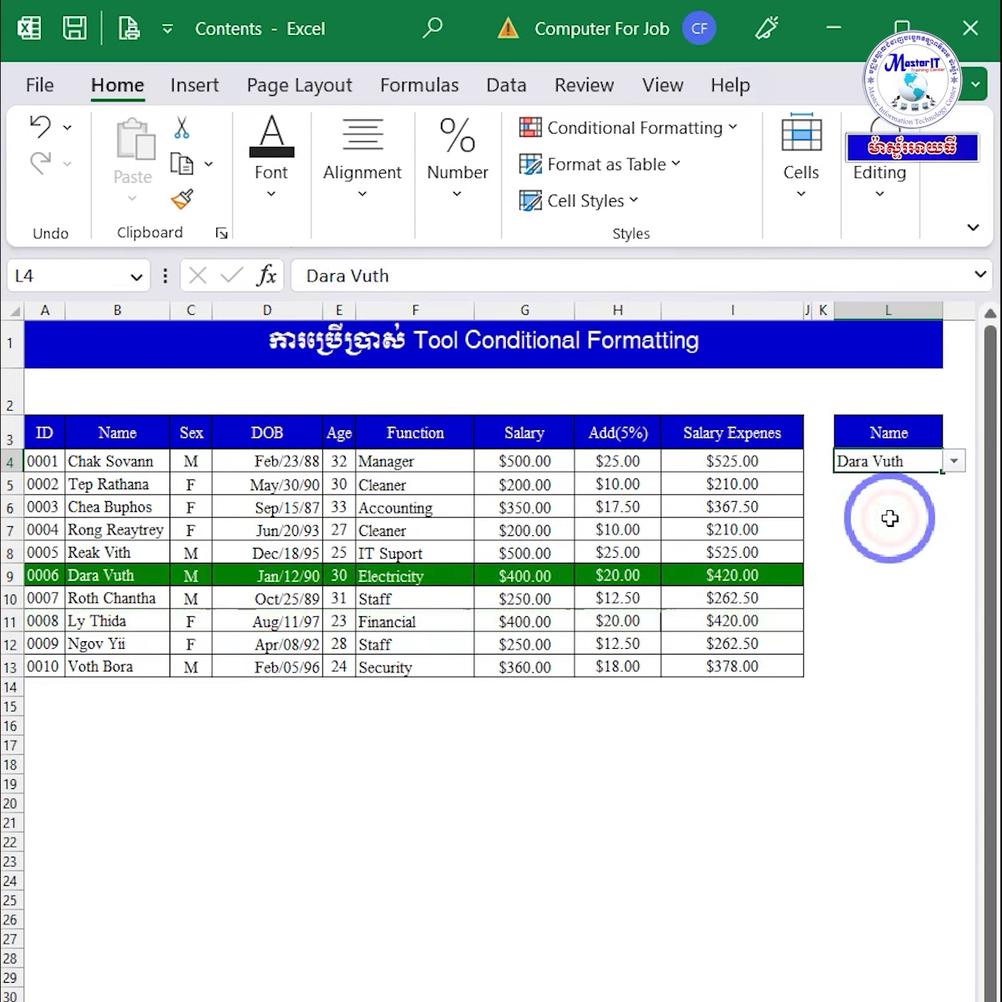
click(4, 575)
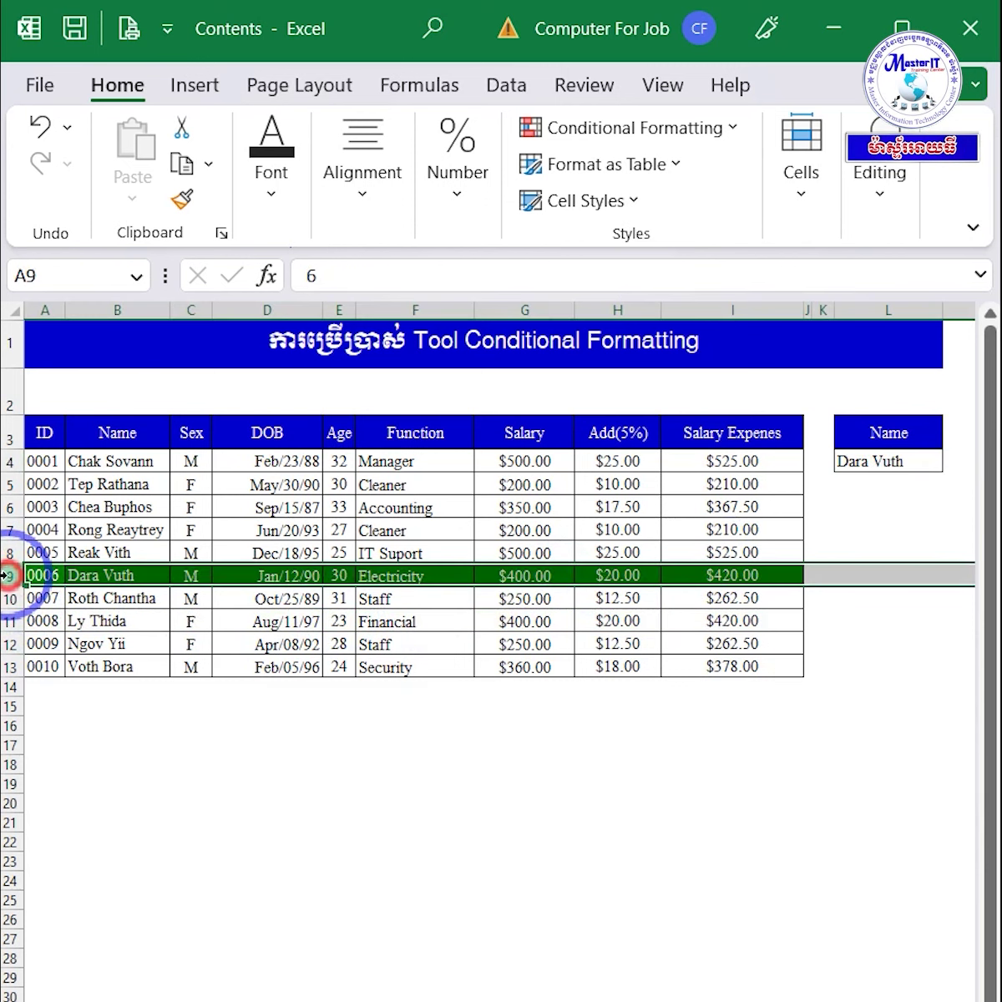
click(103, 577)
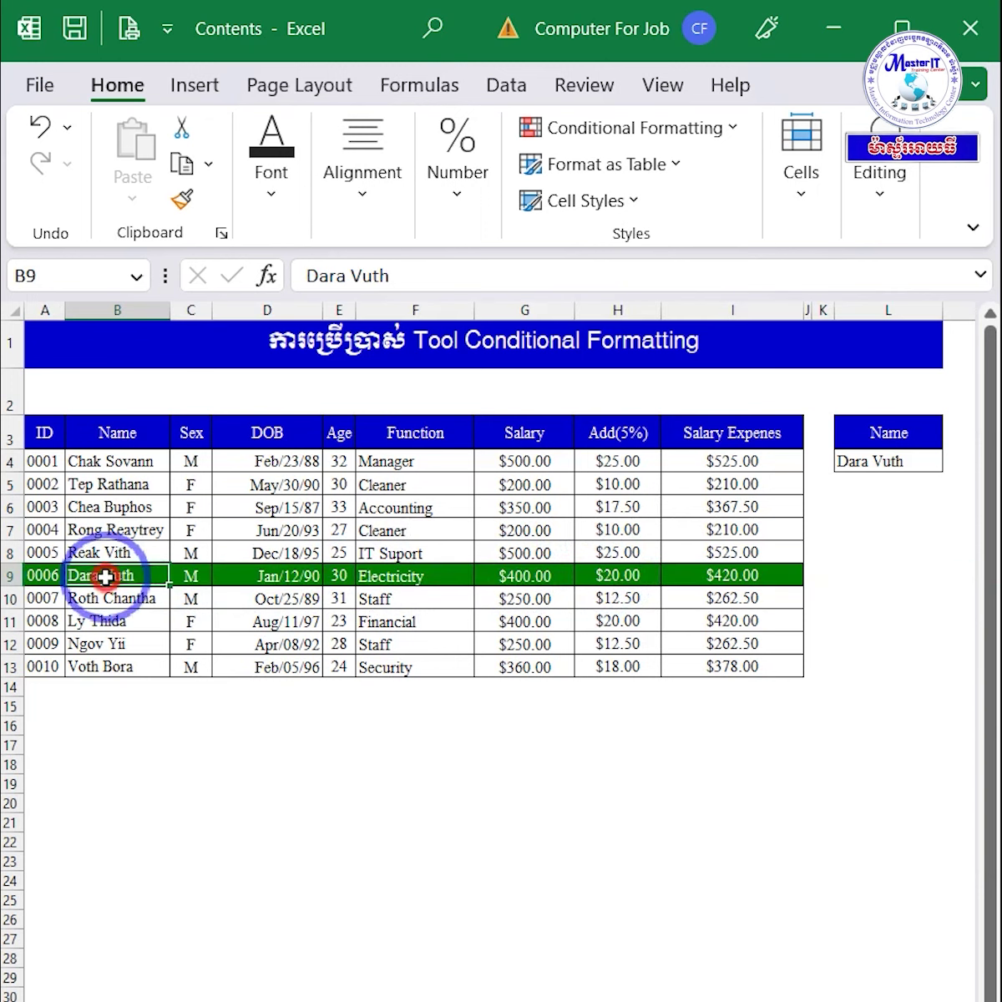
drag(40, 577, 761, 586)
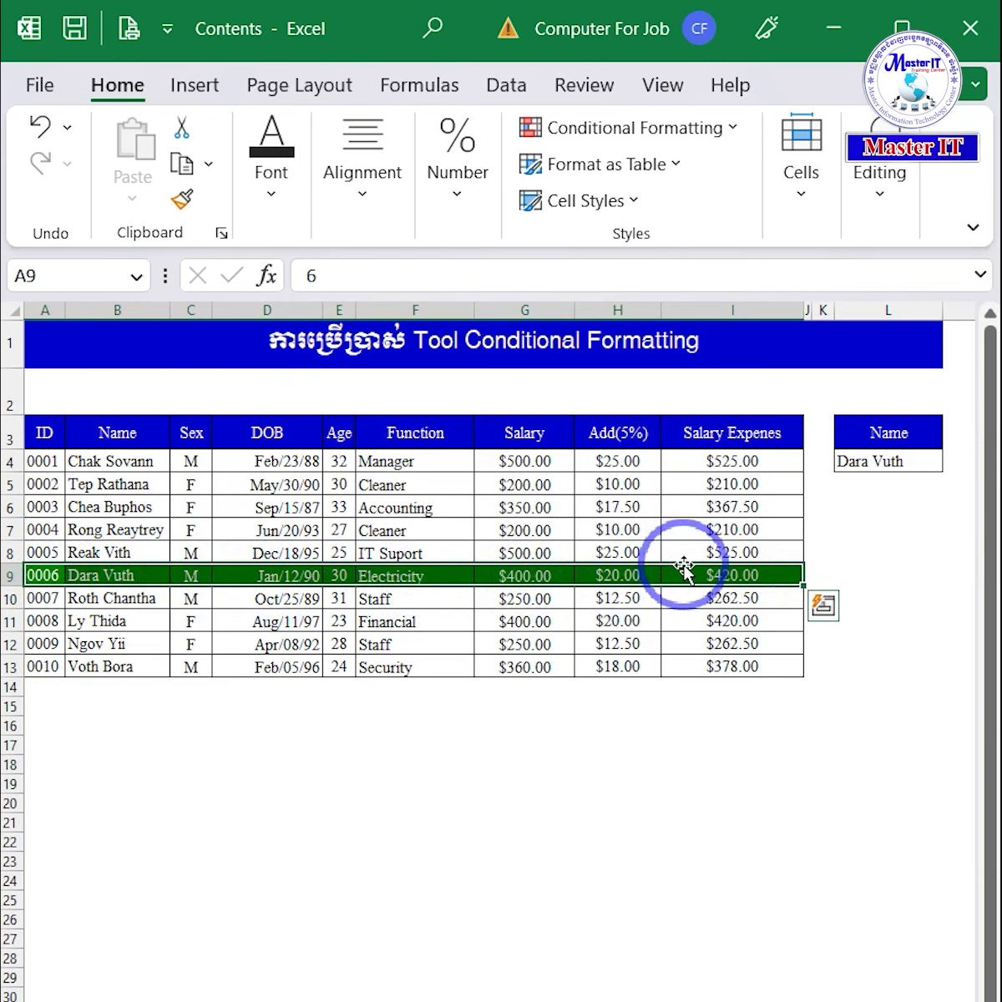
Switch the name in cell L4 to the employee listed in row 6
click(891, 462)
click(953, 462)
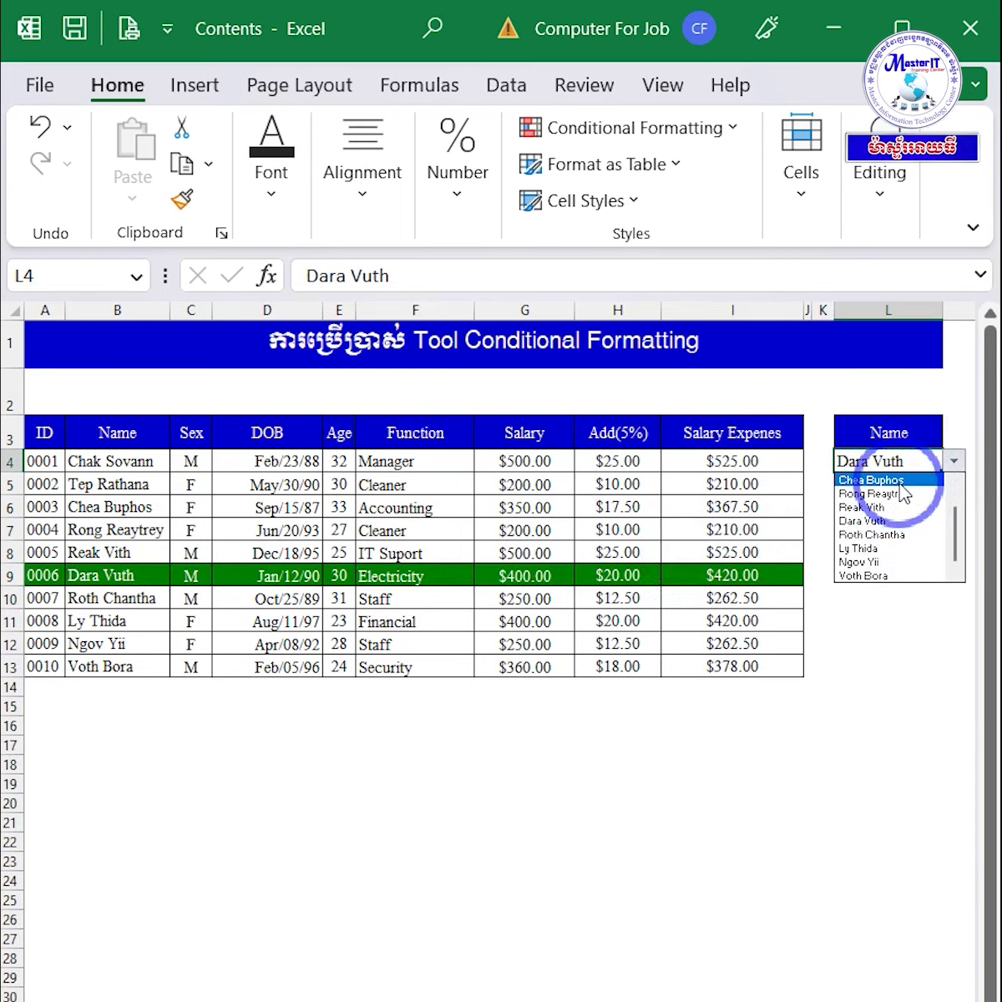
click(893, 480)
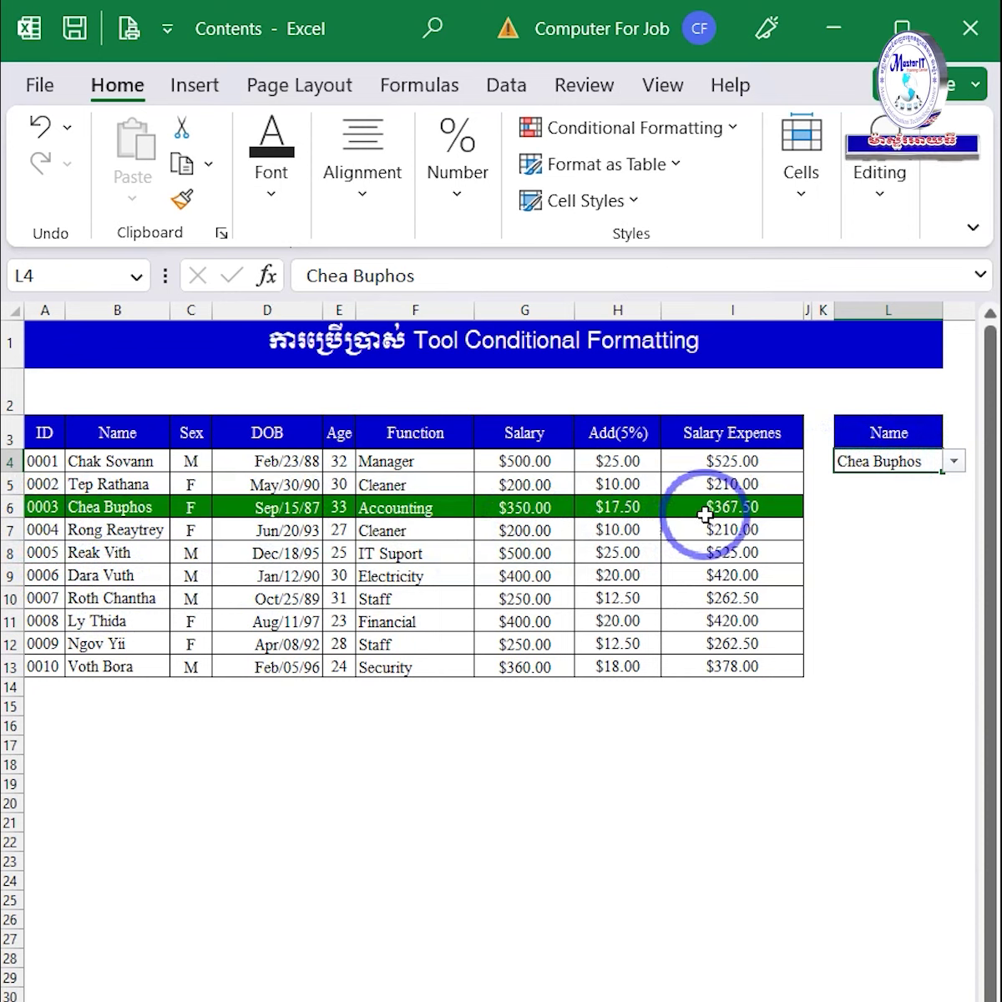
click(723, 573)
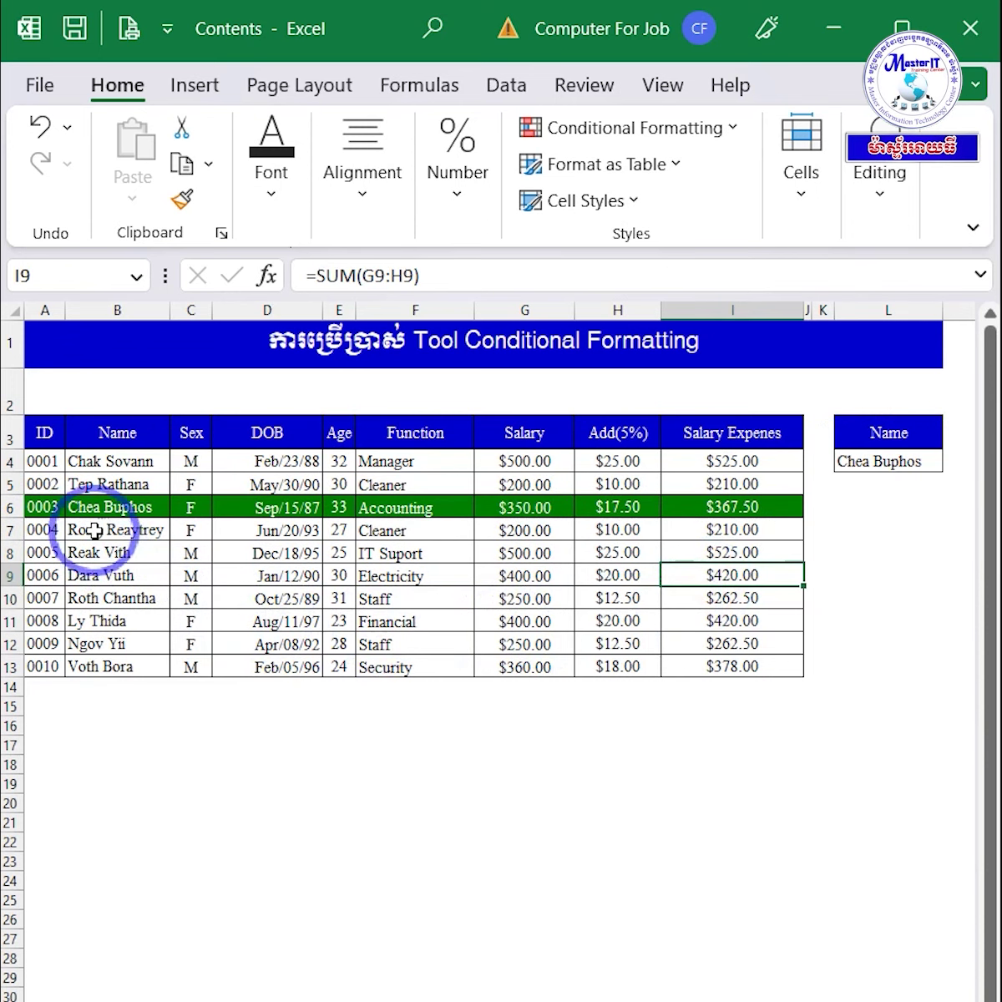
click(371, 742)
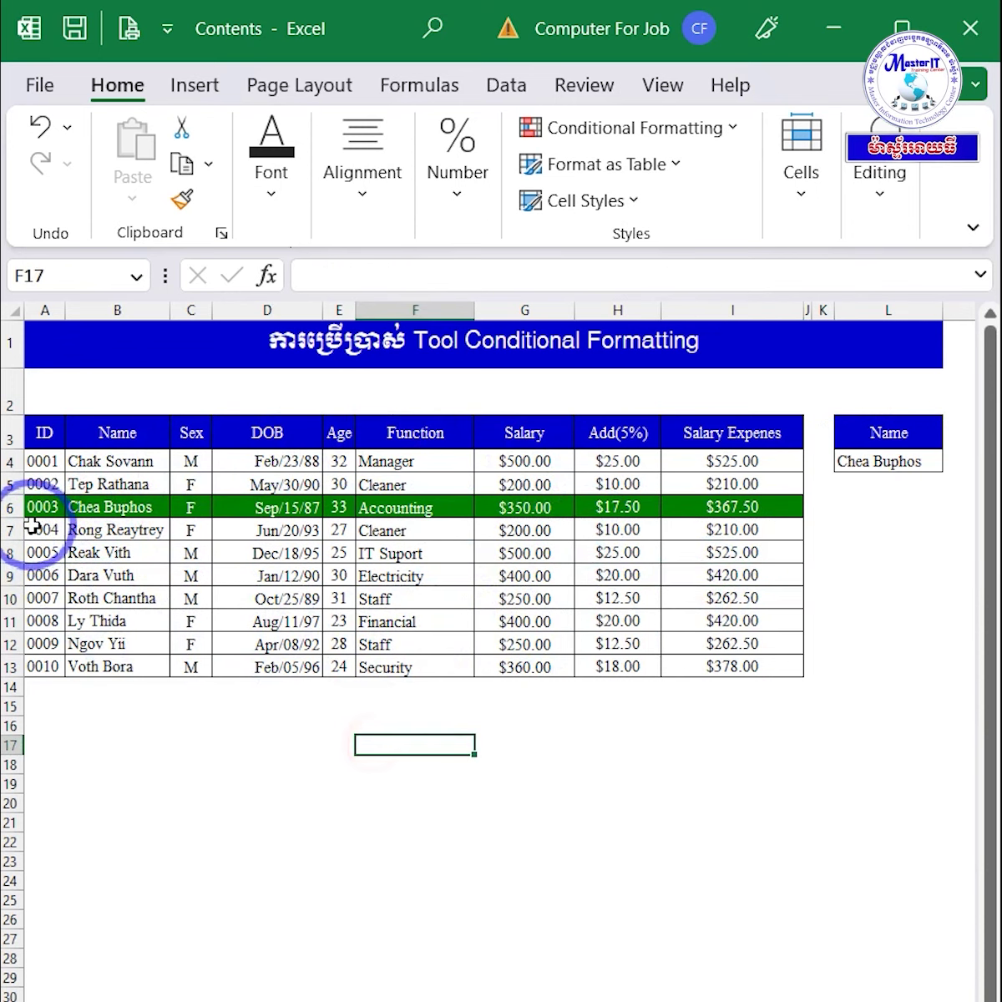
Clear the conditional formatting rules from the employee data in A4:I13
drag(36, 462, 729, 663)
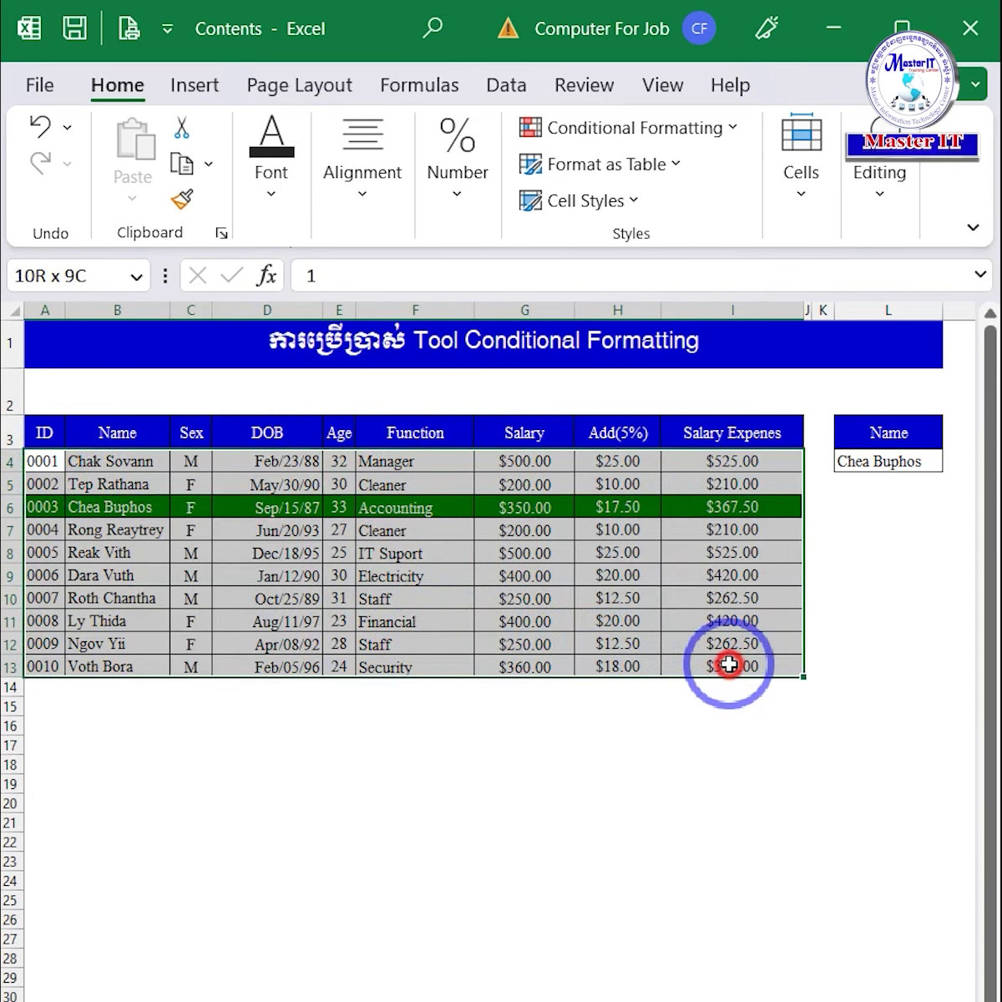
click(626, 128)
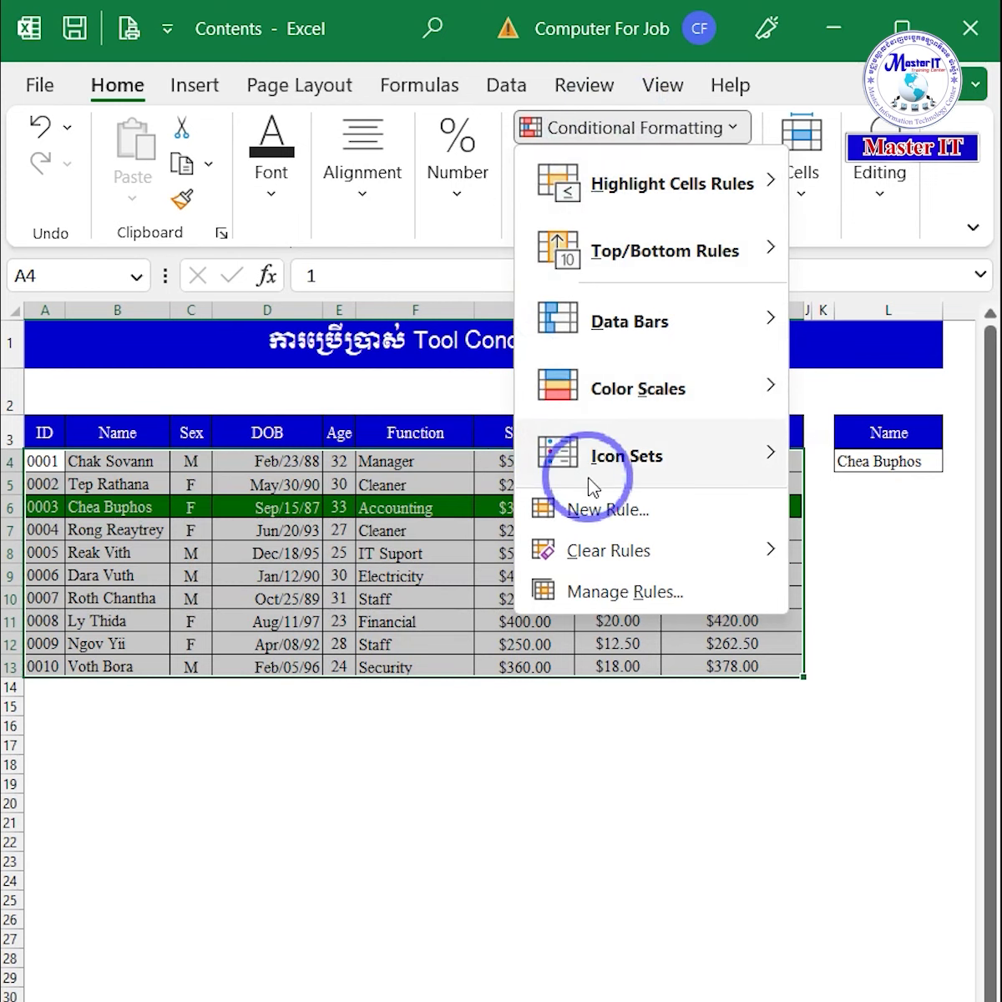
mouse_move(640, 558)
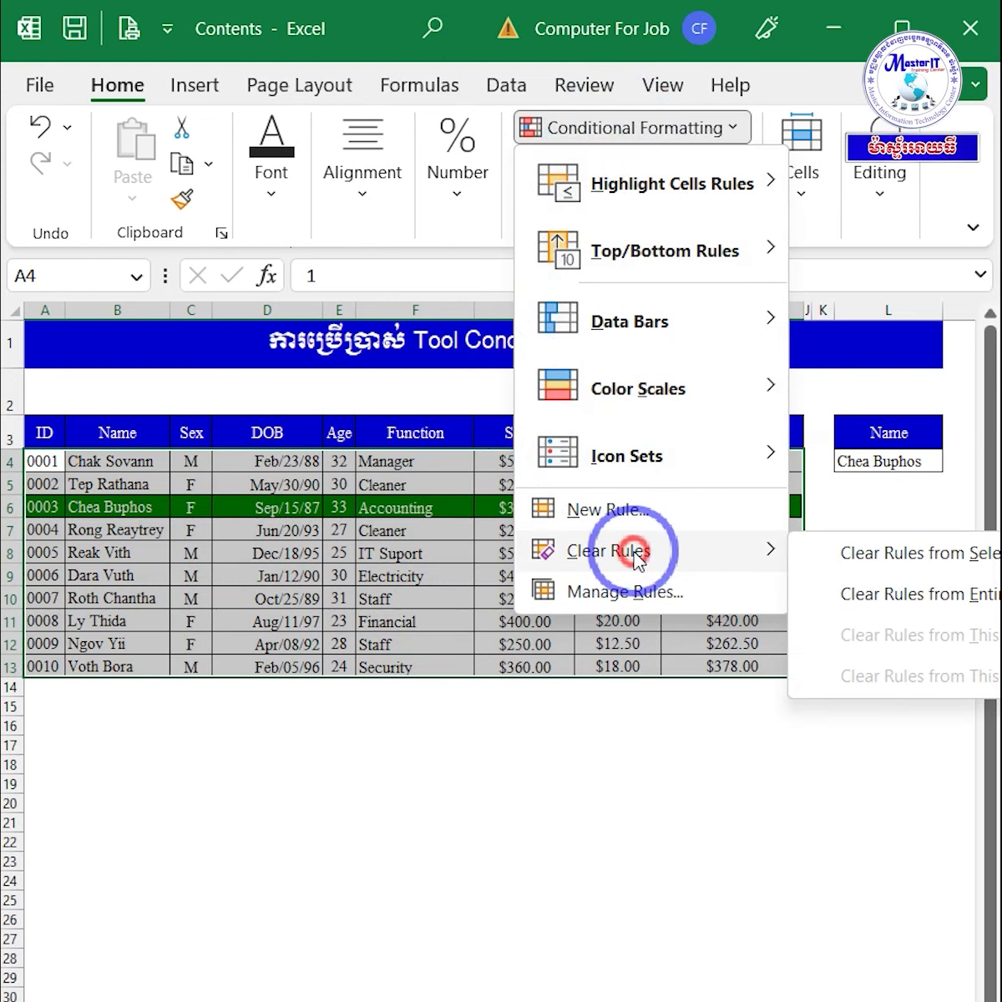
click(946, 570)
click(527, 555)
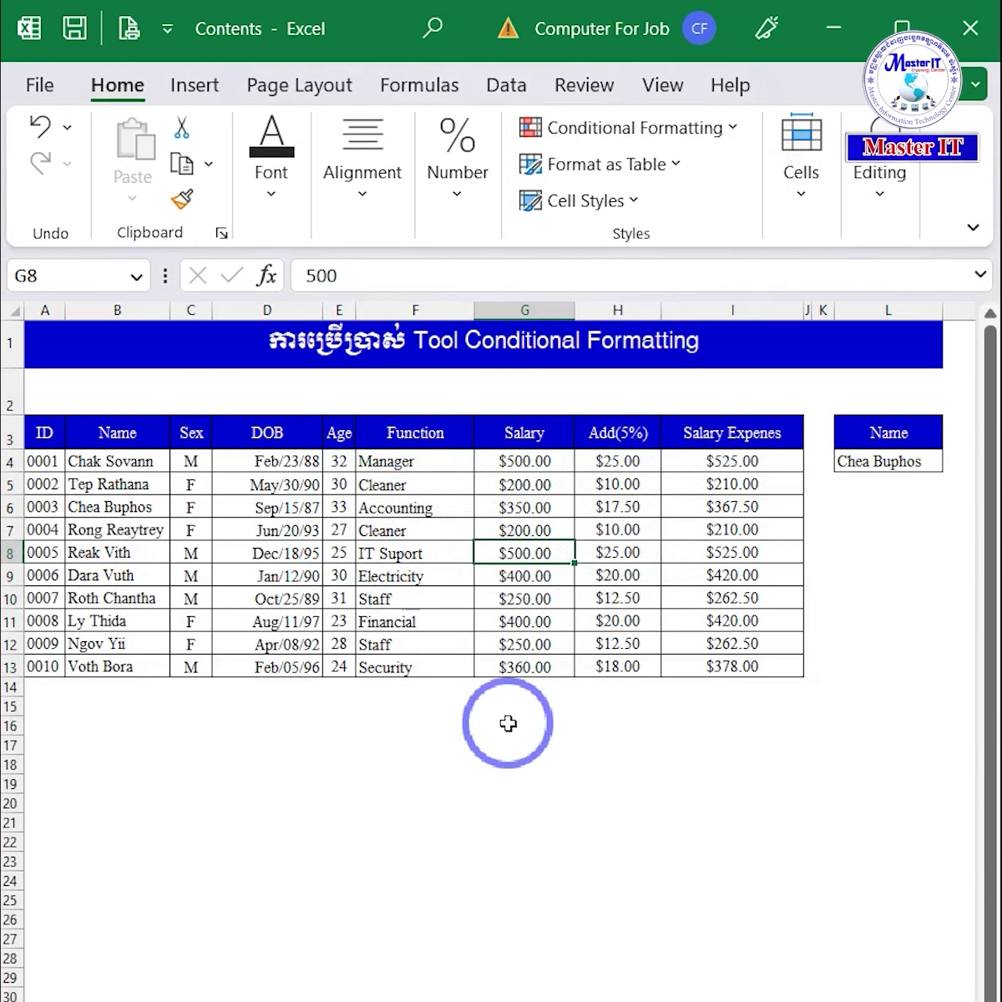
click(399, 730)
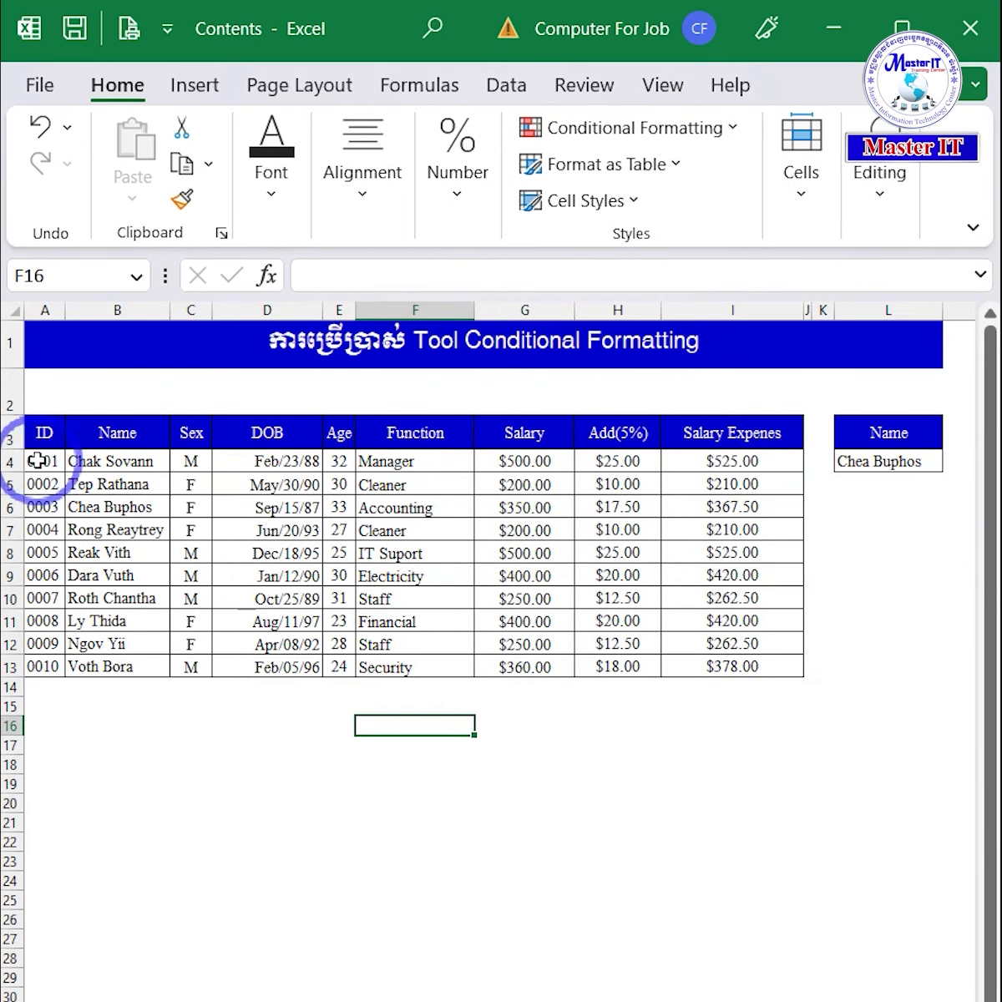
Start a new conditional formatting rule for A4:I13 that uses a formula to determine which cells to format
drag(35, 460, 726, 662)
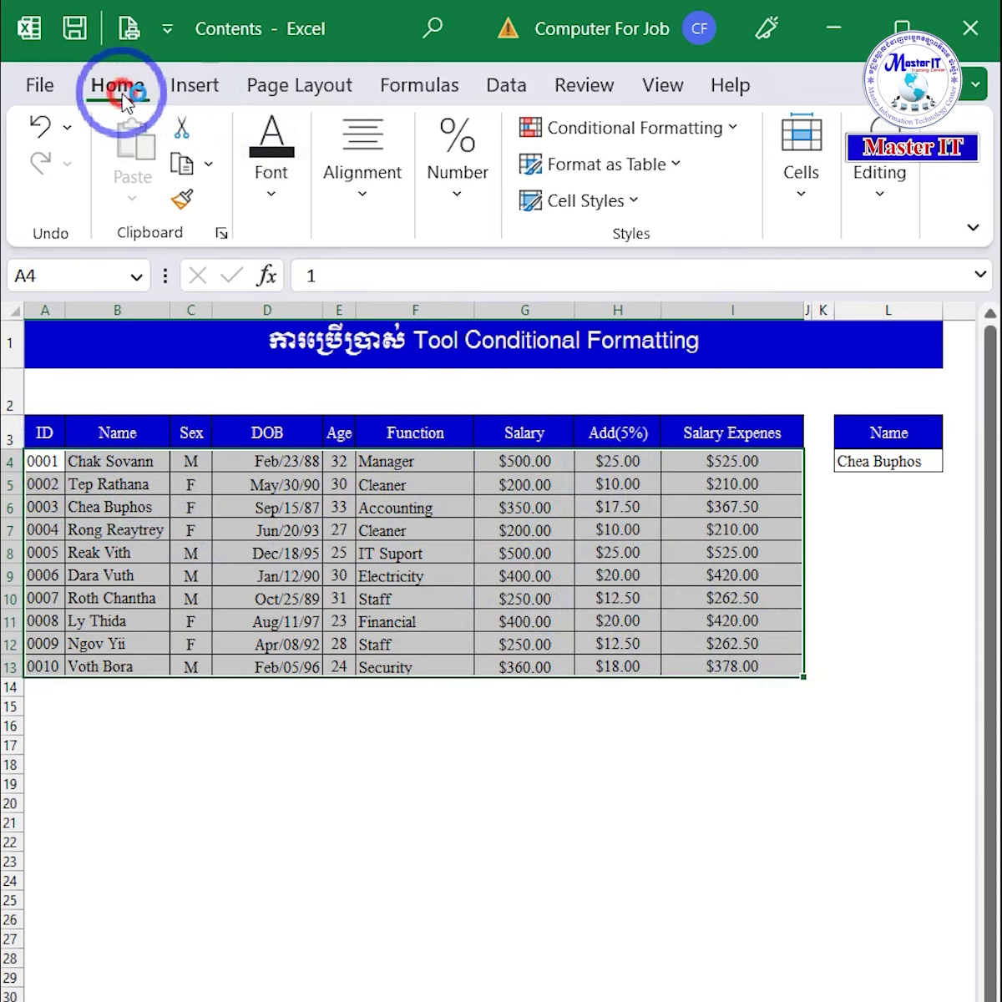
click(600, 132)
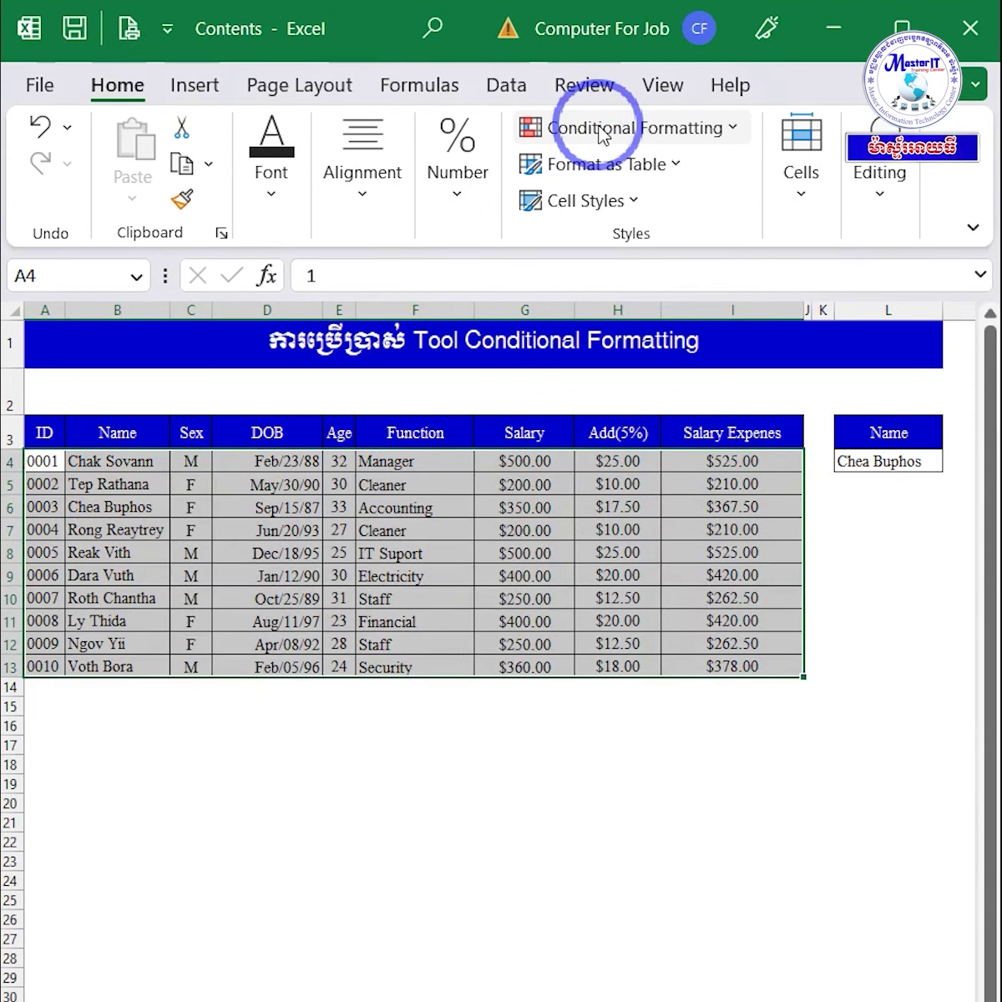
click(603, 134)
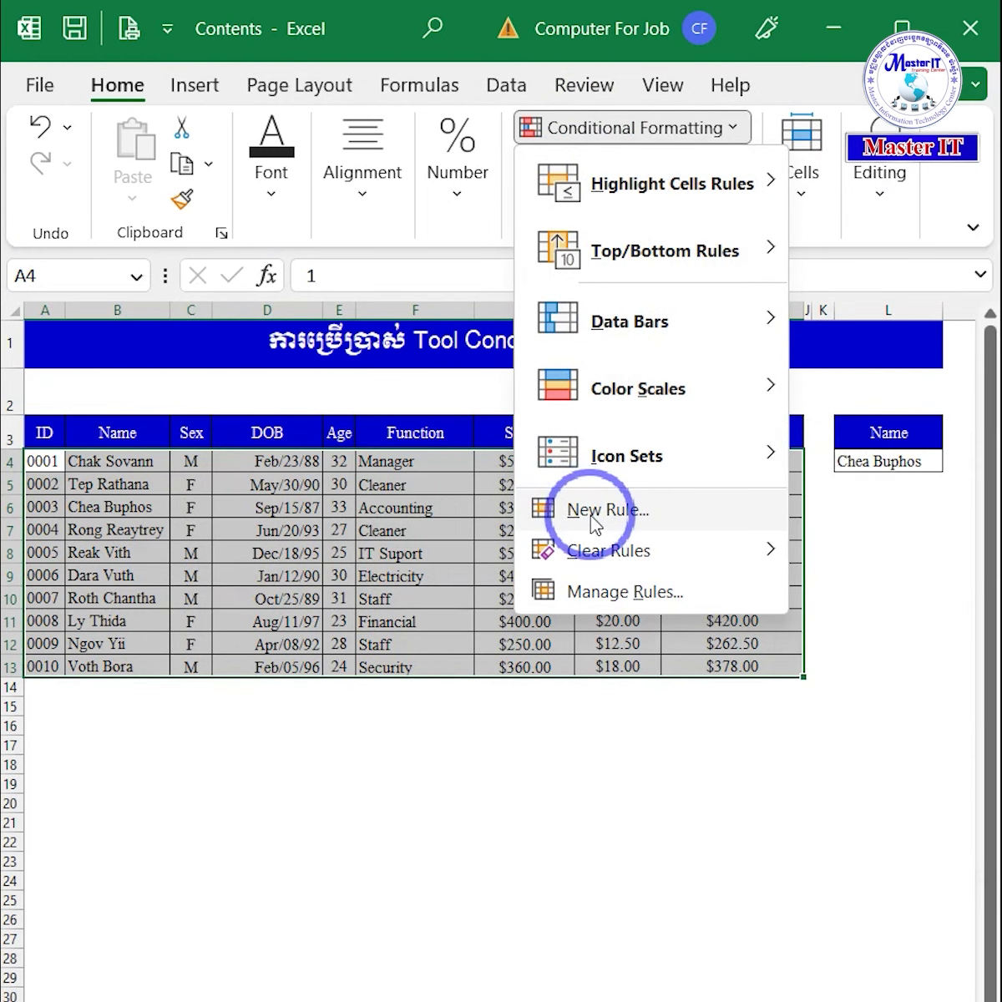
click(595, 519)
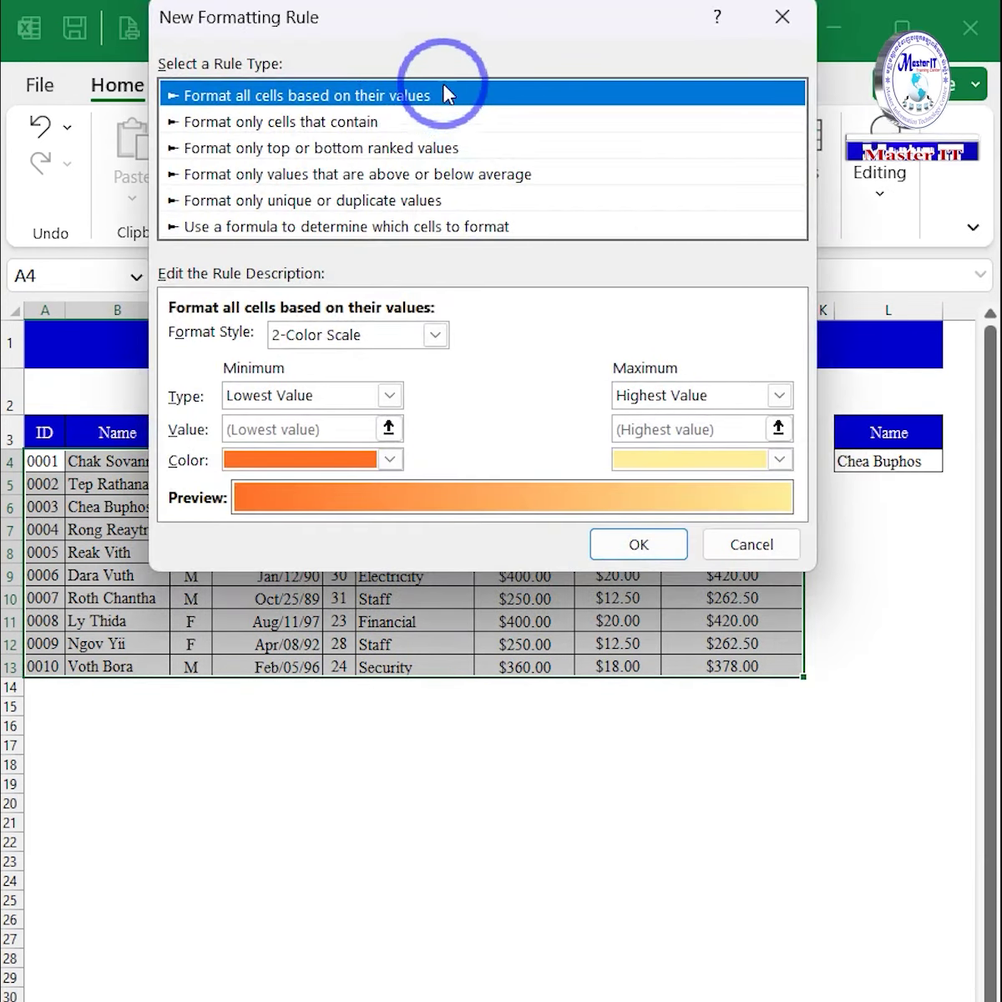
click(237, 232)
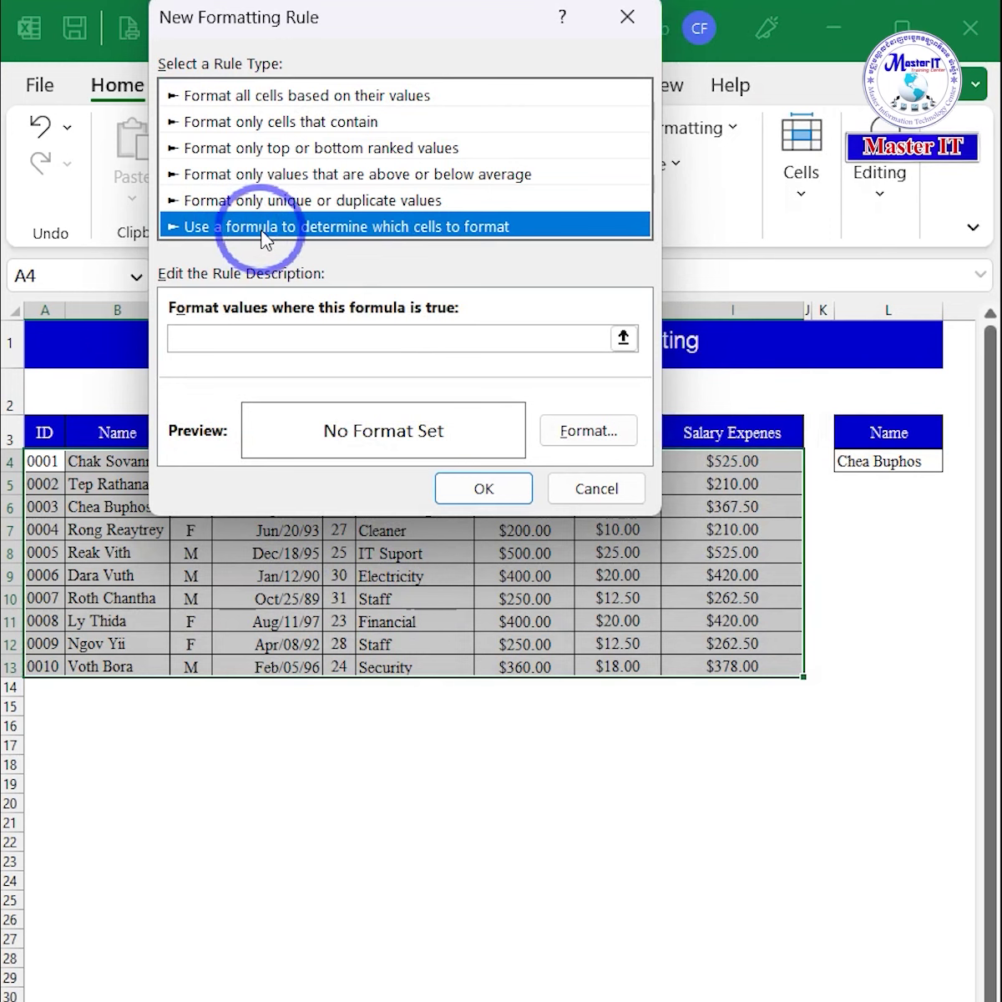
Enter the rule formula =$B4=$L$4 to compare each row's name with the lookup cell
click(219, 341)
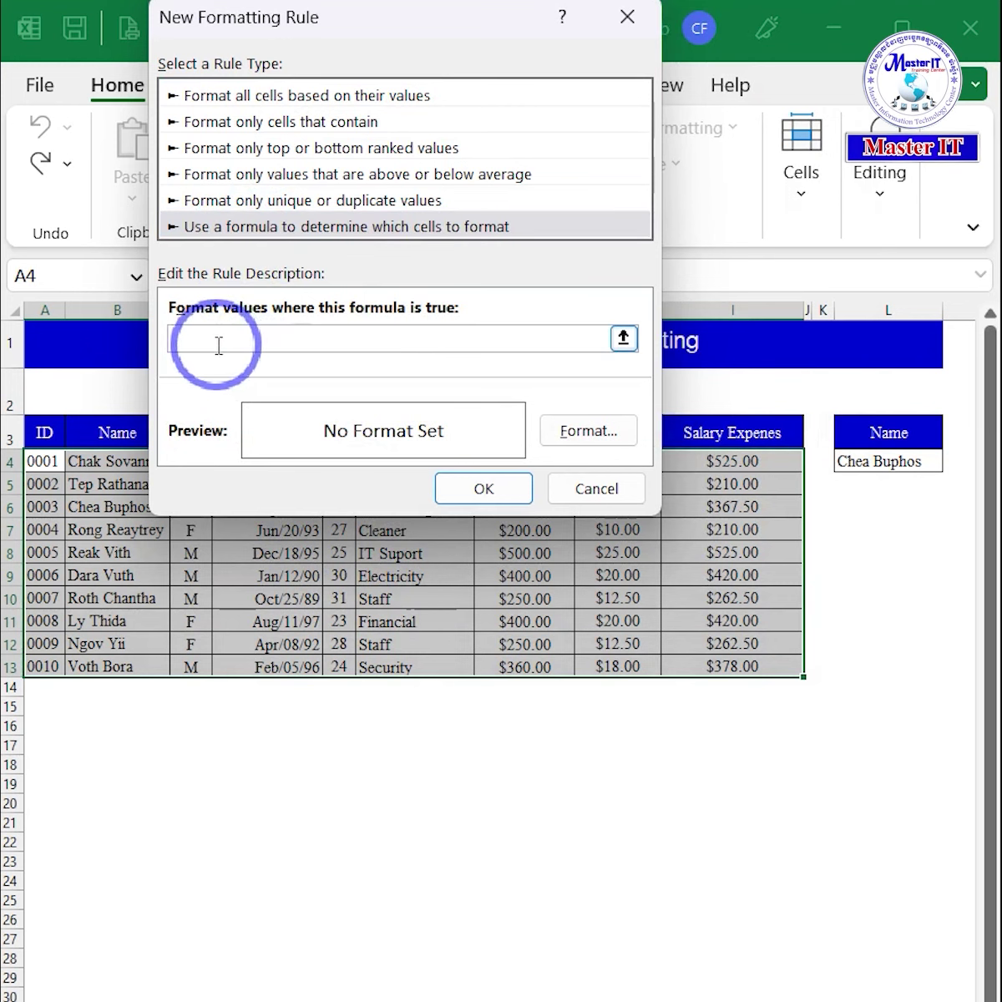
drag(345, 14, 394, 11)
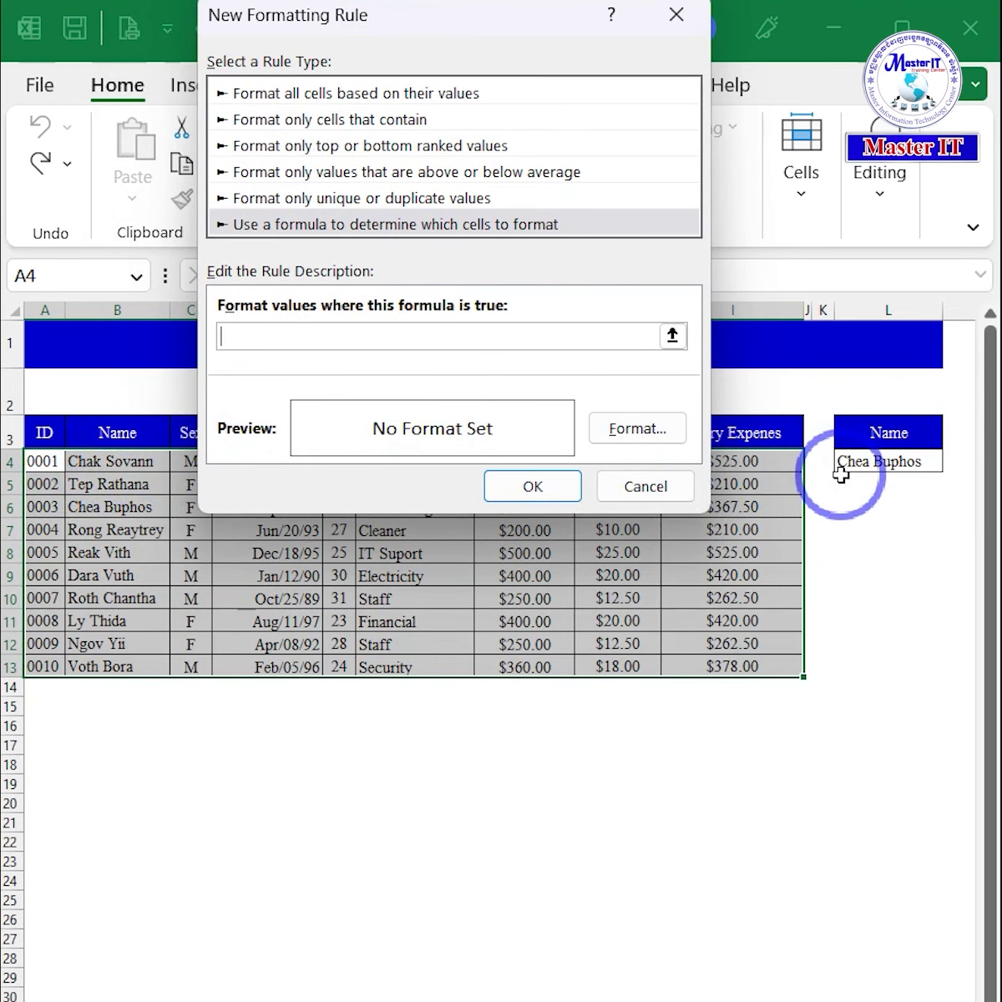
click(242, 339)
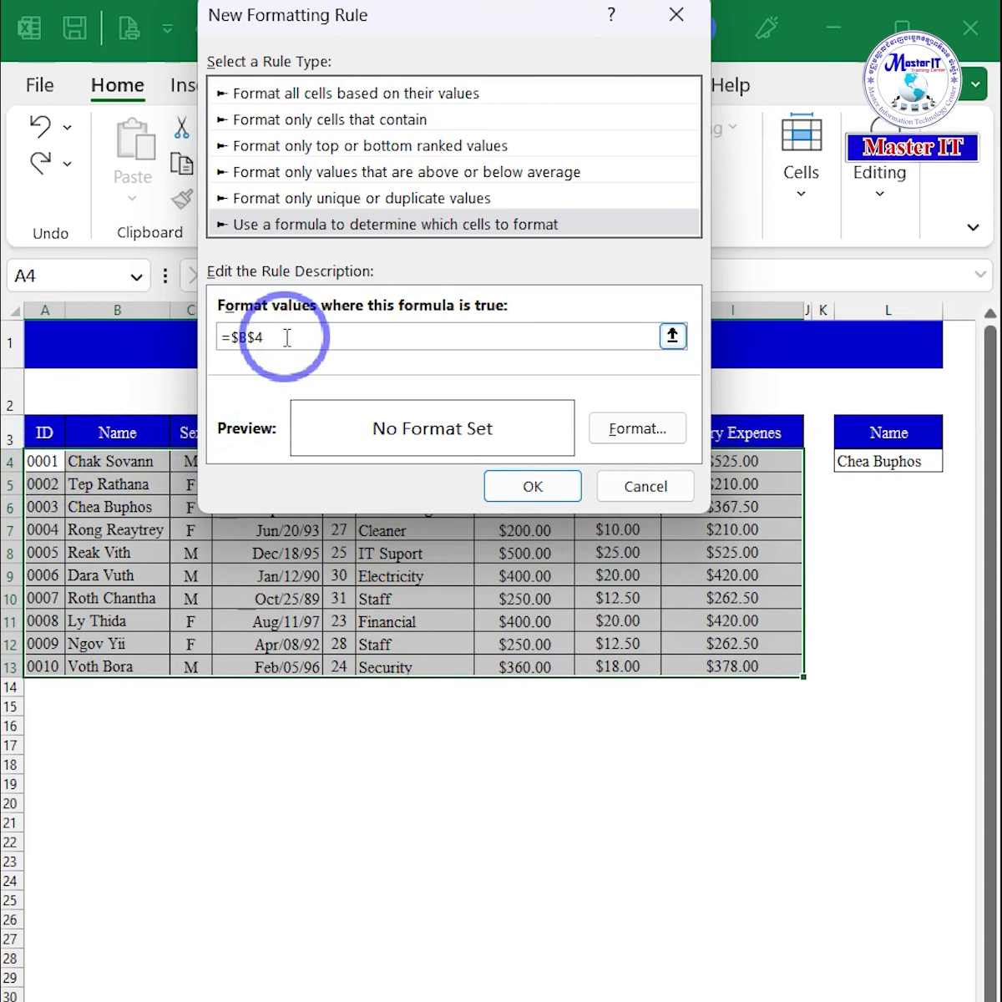
key(F4)
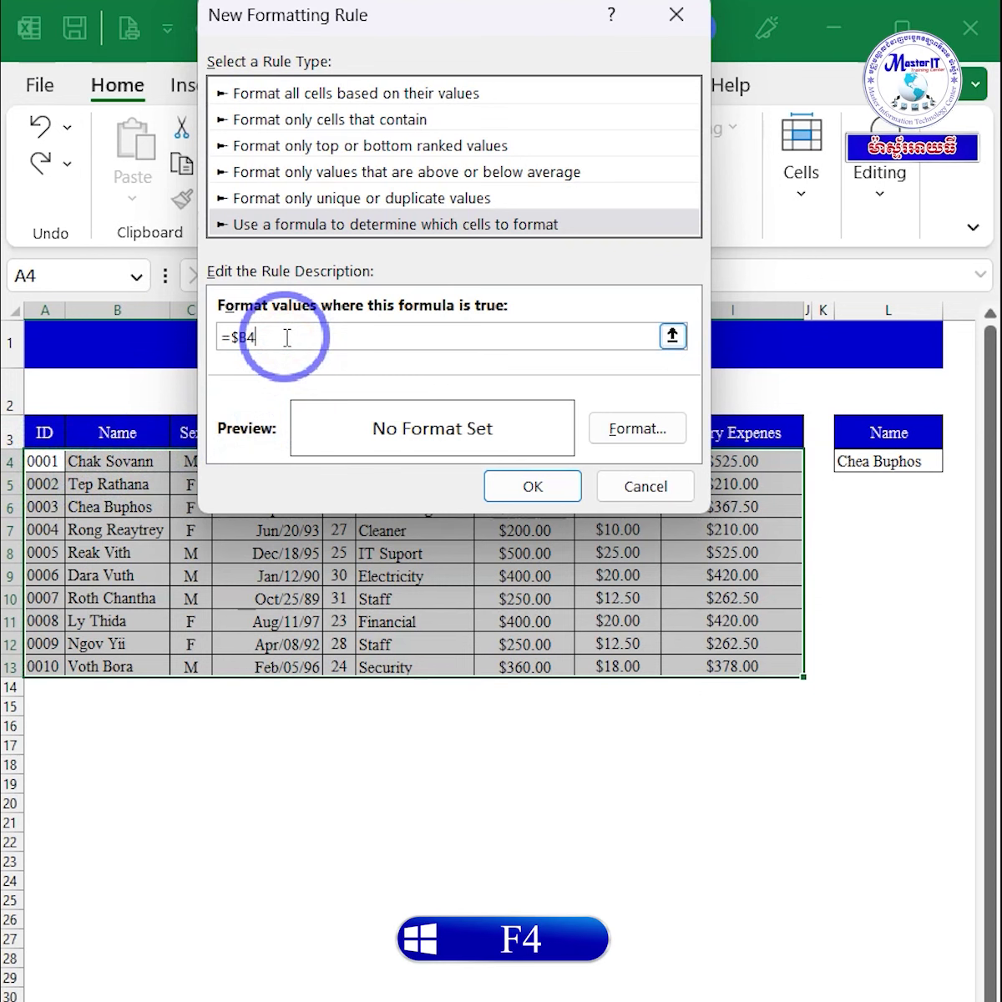
text(=)
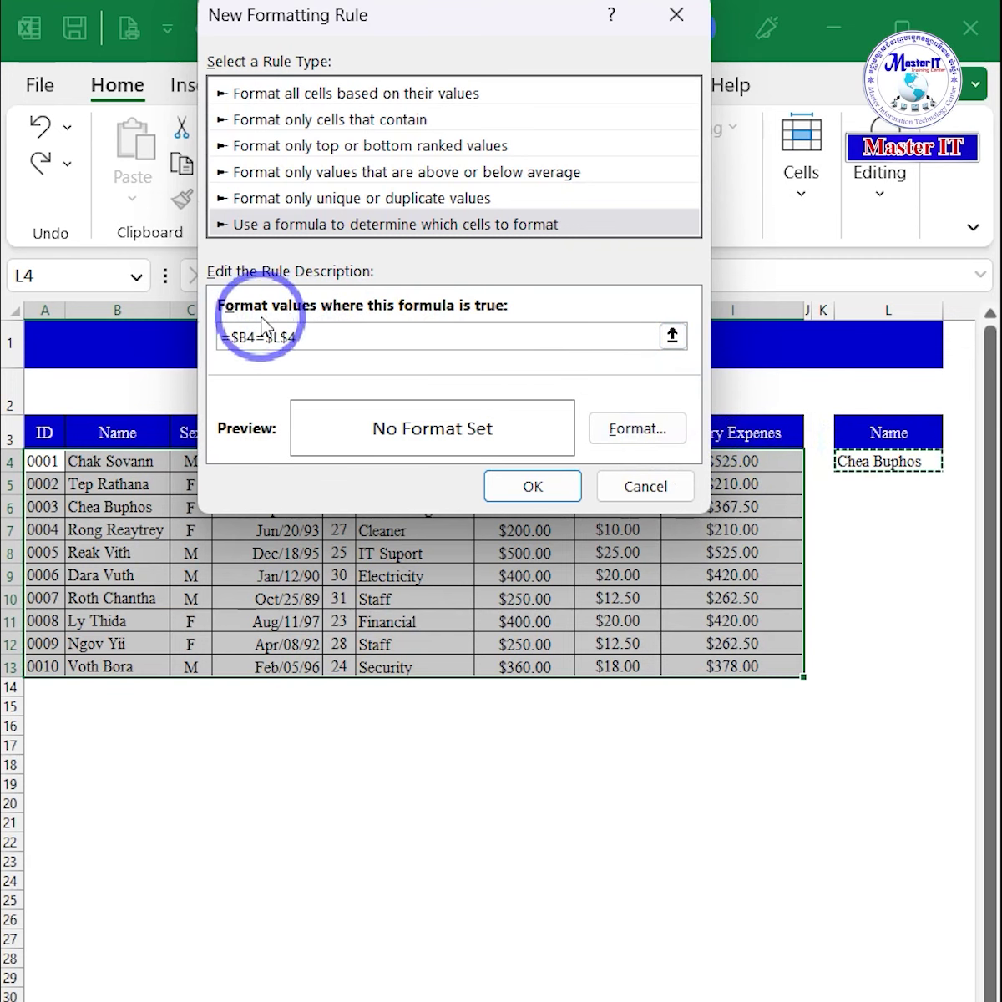
Set the rule's font color to white in its cell format
click(637, 429)
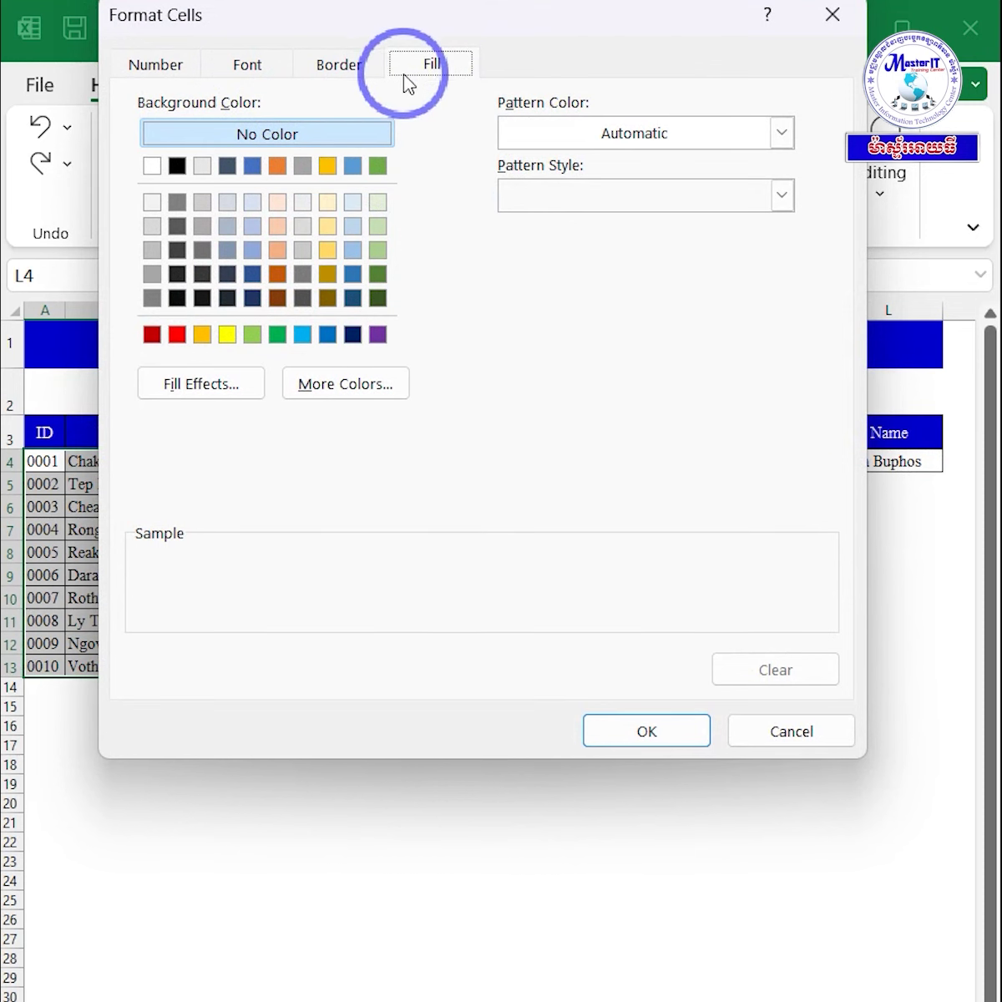
click(247, 67)
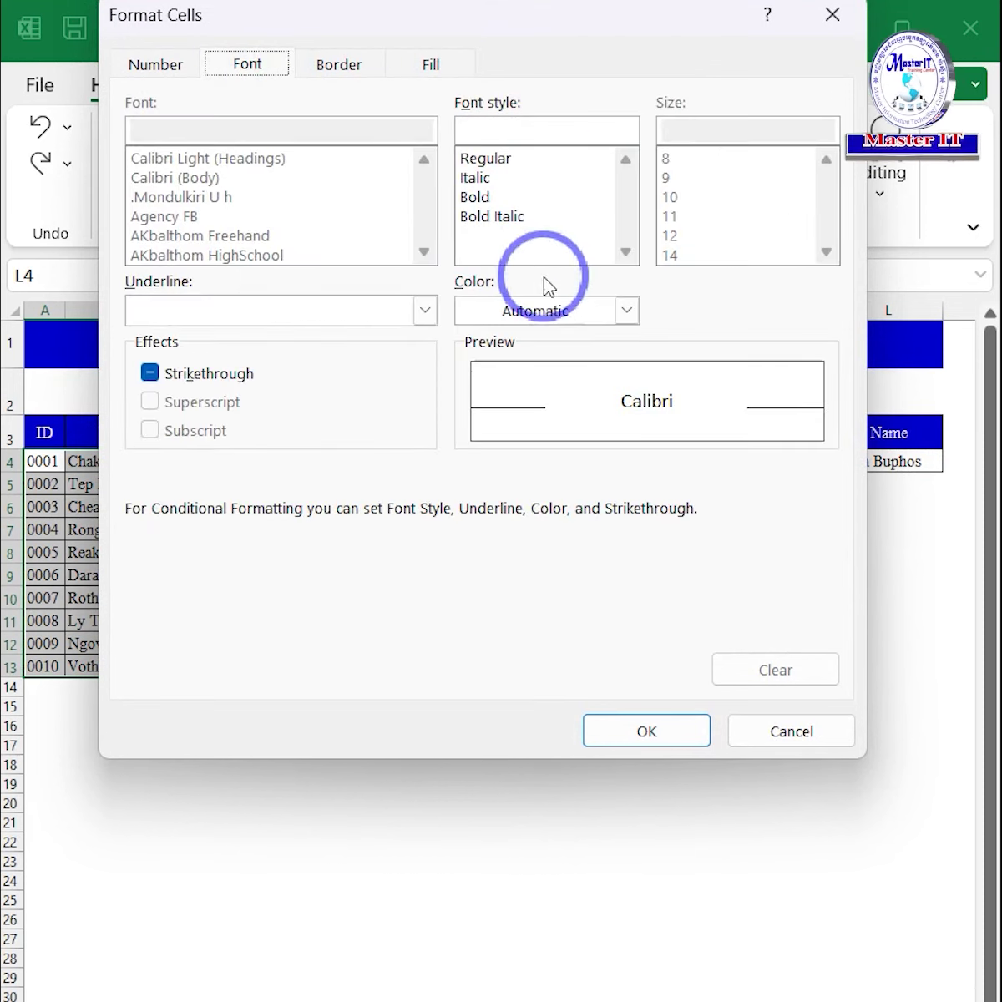
click(628, 312)
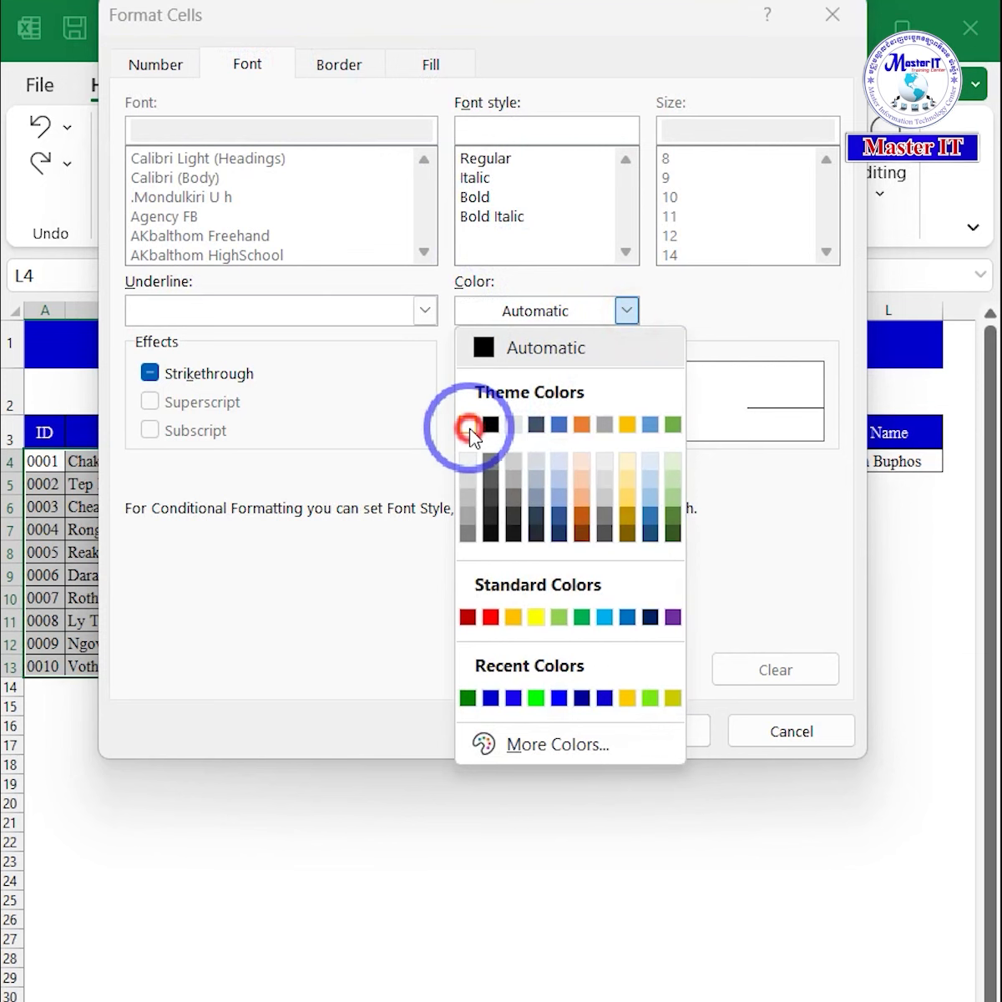
click(469, 427)
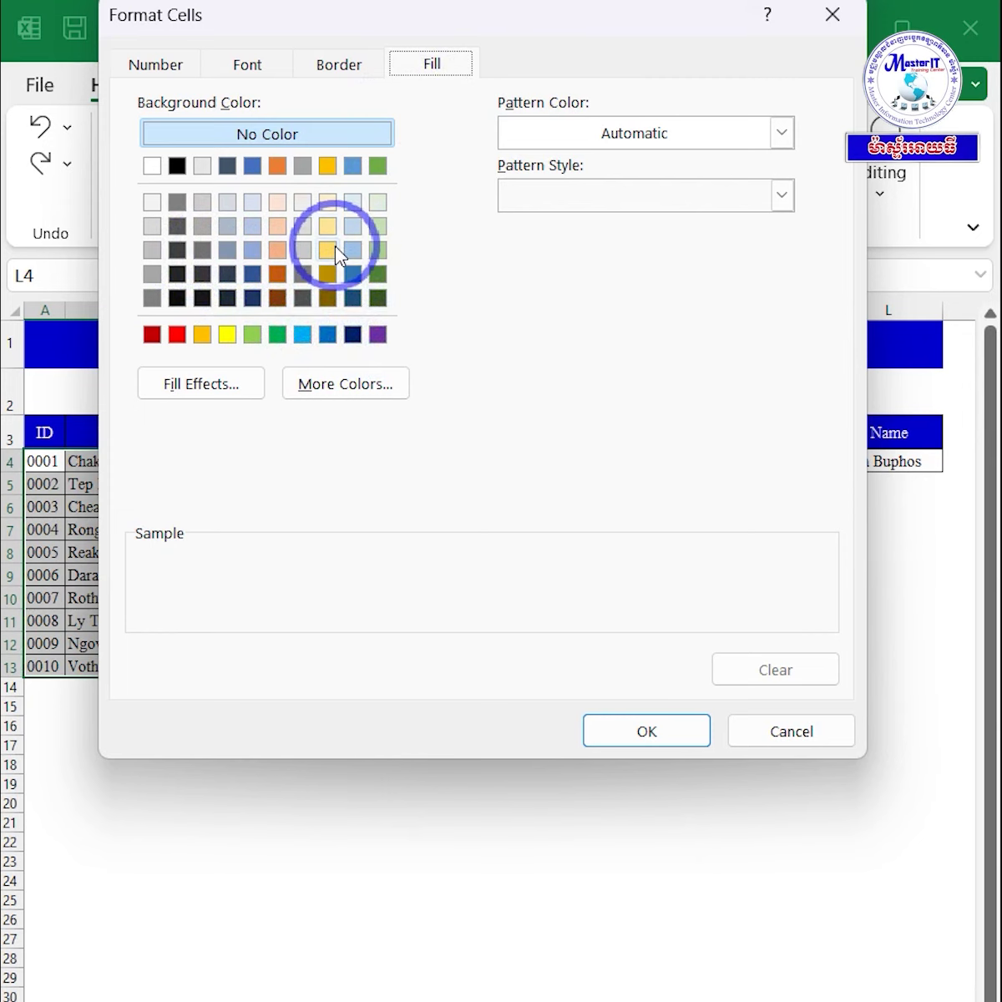
Give the rule a dark green fill from the extended color palette and apply the rule to the table
click(330, 384)
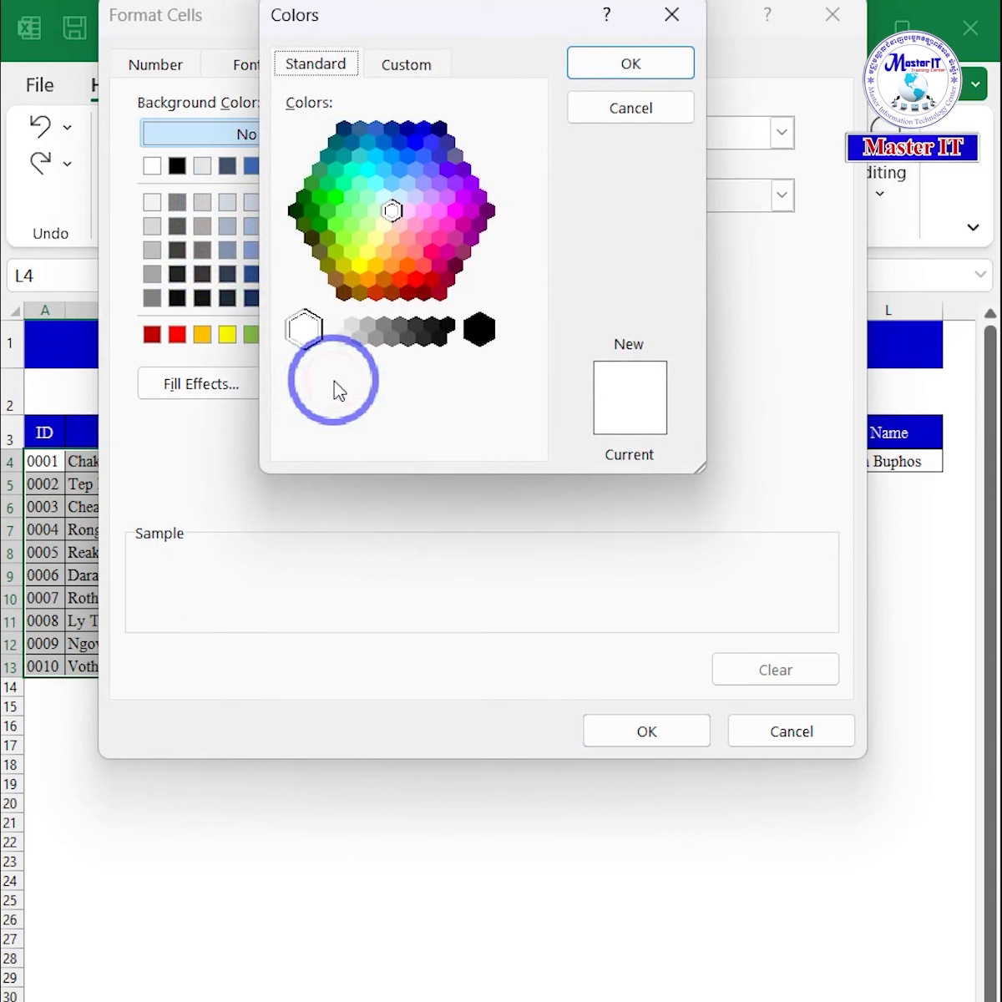
click(309, 214)
click(631, 65)
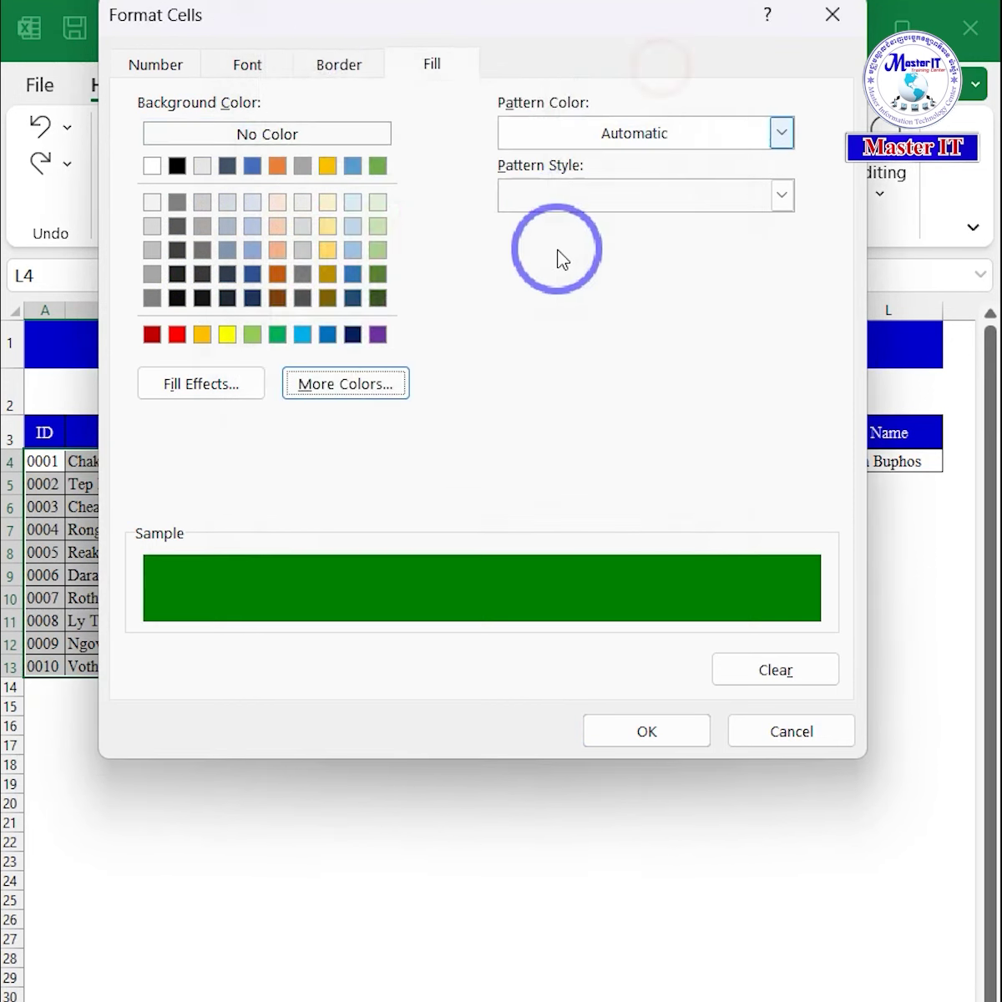
click(613, 724)
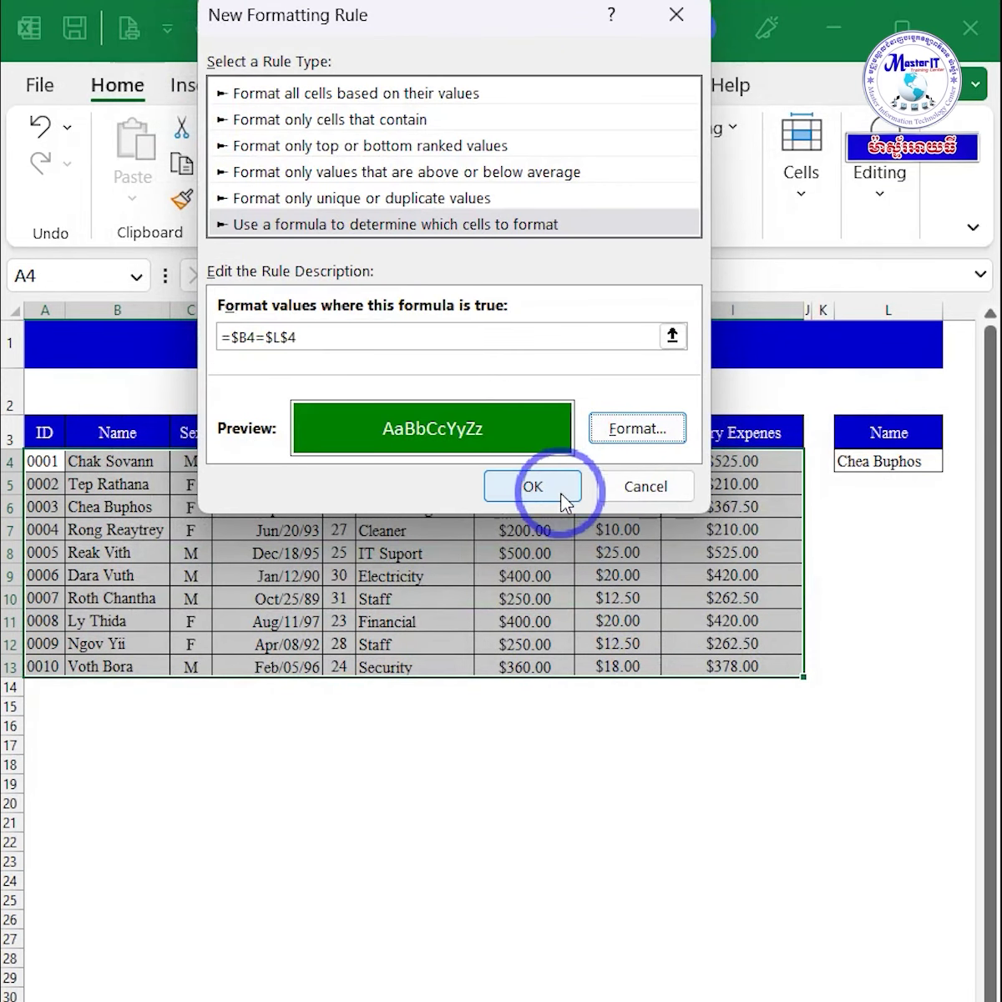
click(543, 487)
click(598, 621)
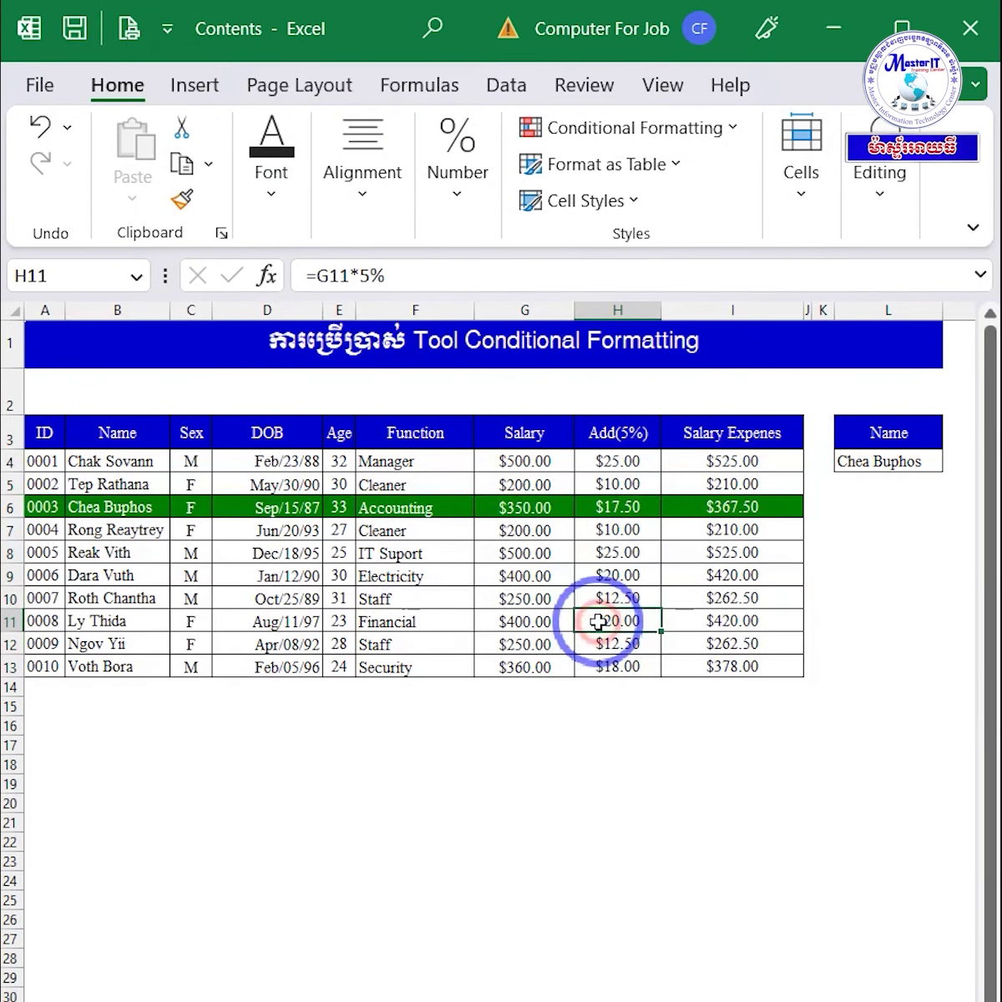
Test the rule by choosing the name of the employee in row 13 from the list in cell L4
click(888, 462)
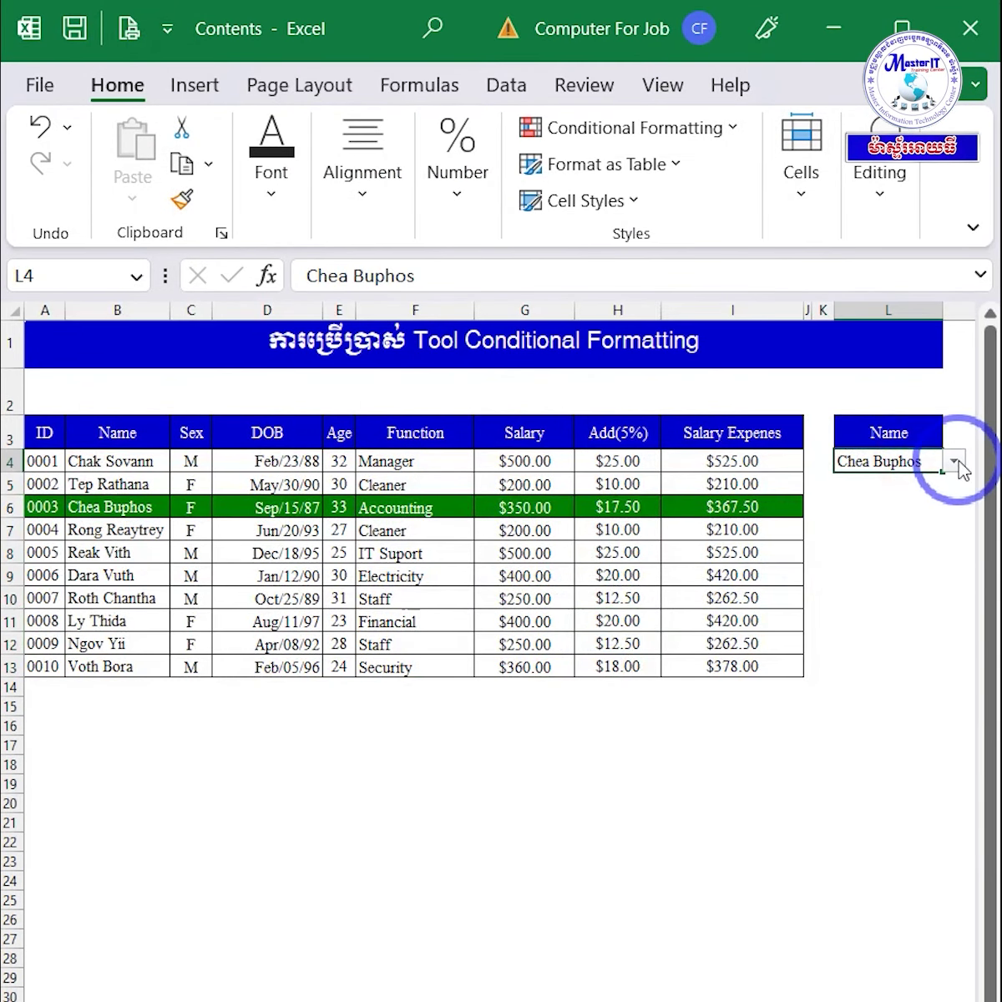
click(954, 461)
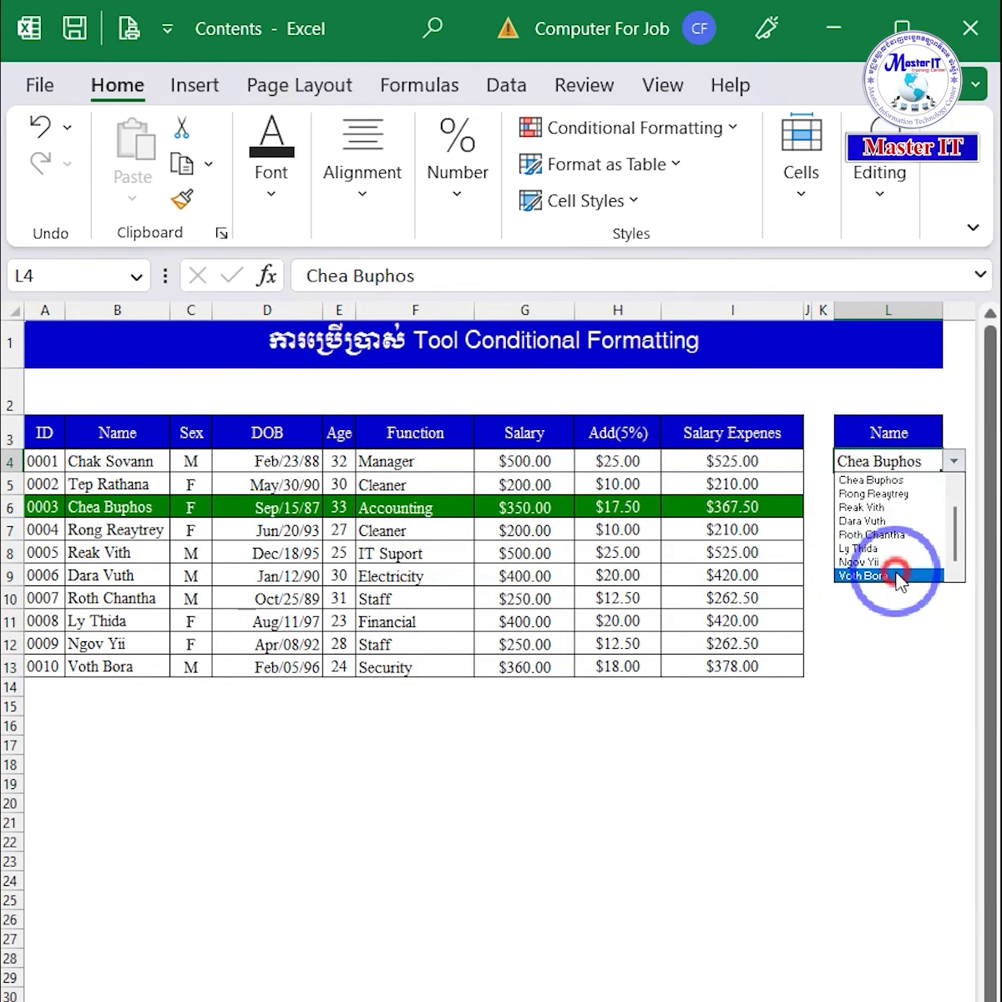
click(864, 575)
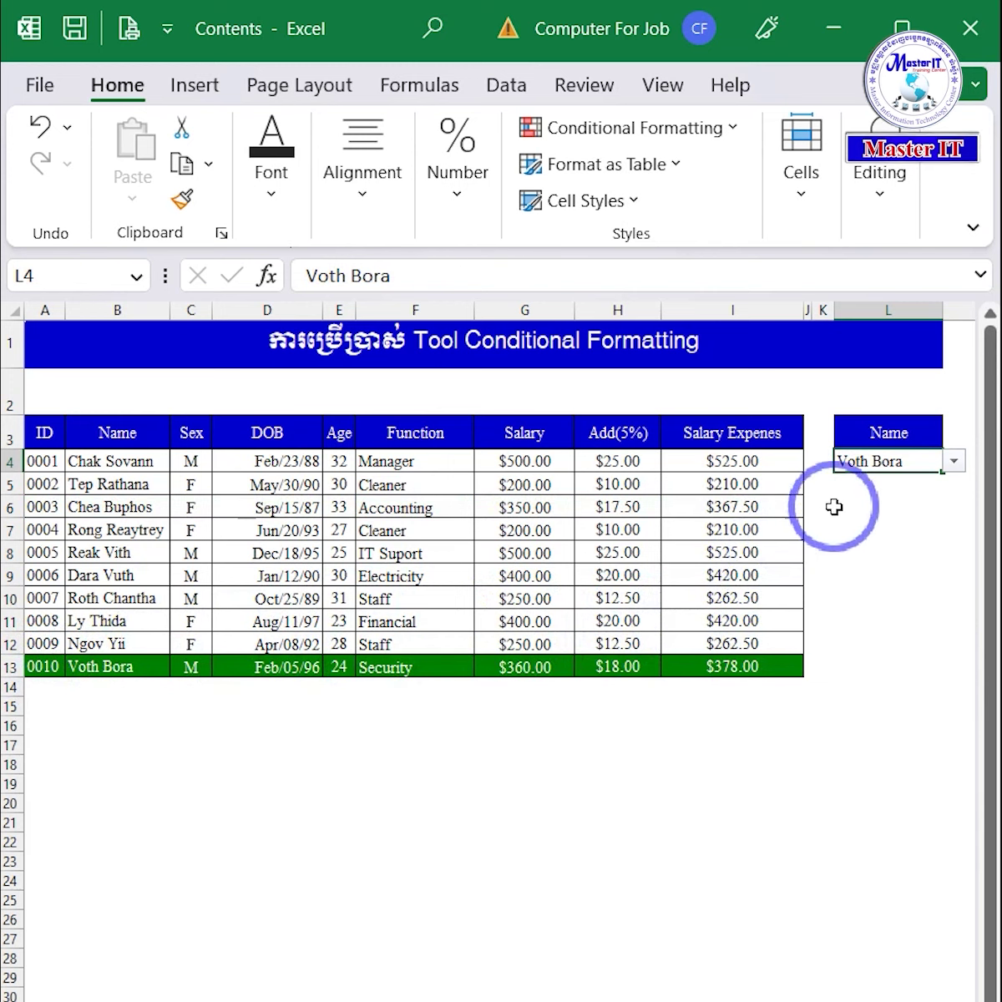
click(877, 457)
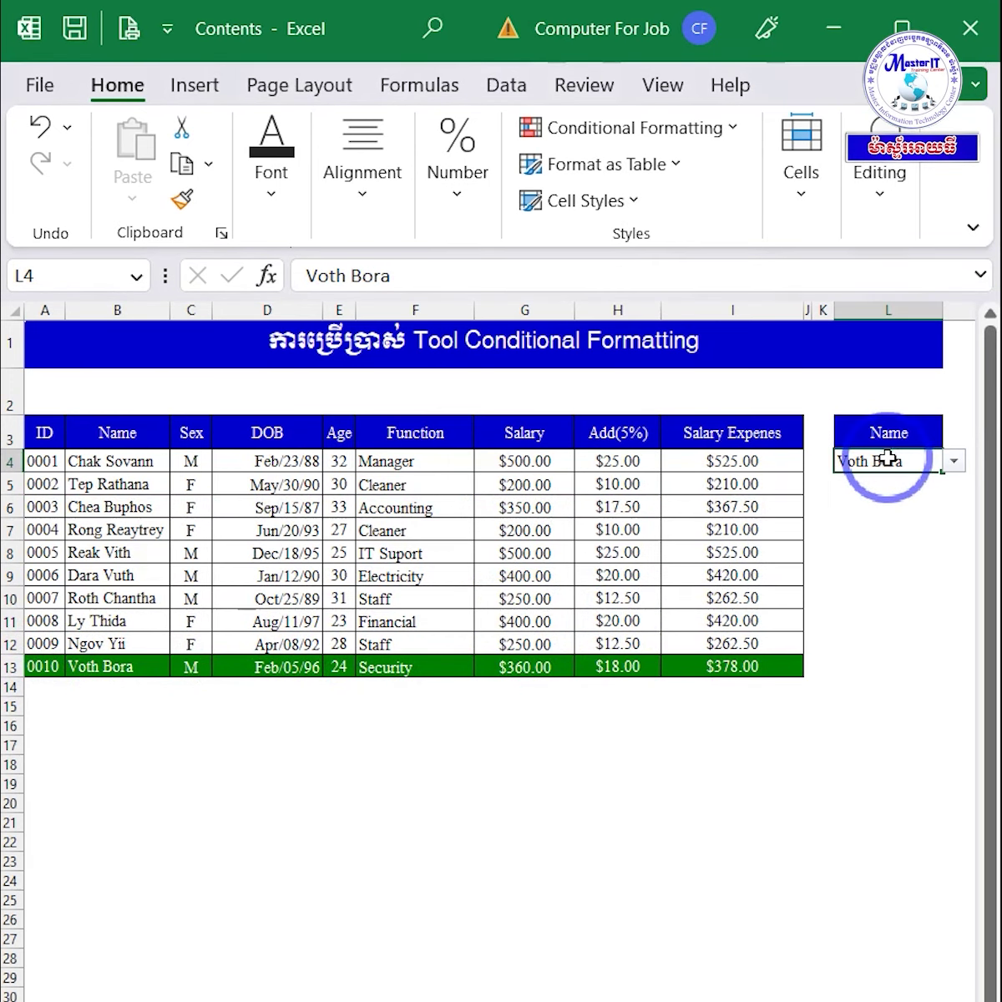